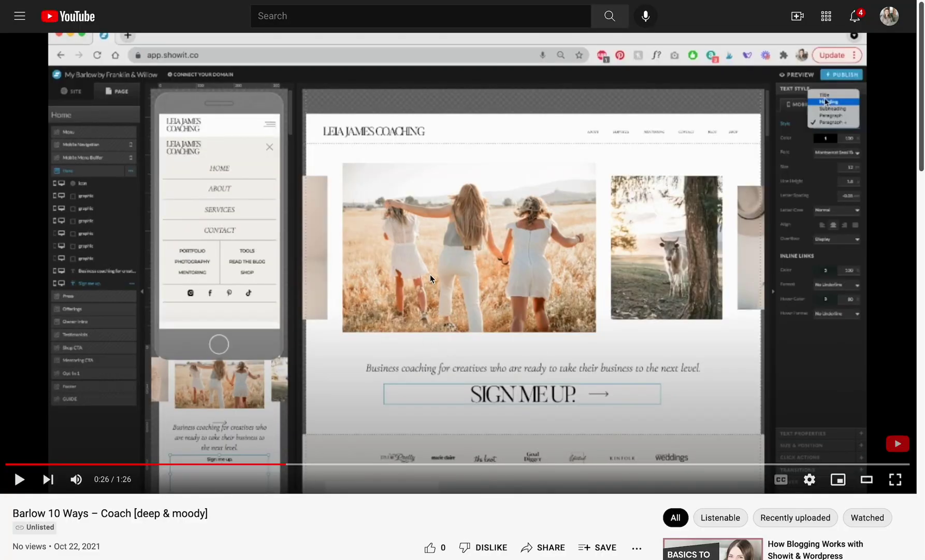
Copy the Barlow 10 Ways – Coach video's share link and close the Share dialog.
{"action": "left_click", "coordinate": [545, 547]}
{"action": "left_click", "coordinate": [576, 306]}
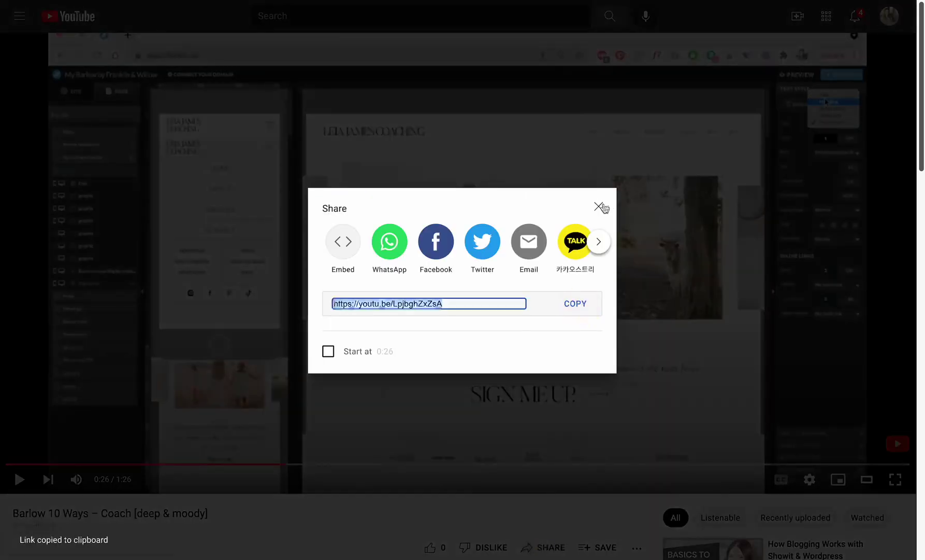
{"action": "left_click", "coordinate": [599, 206]}
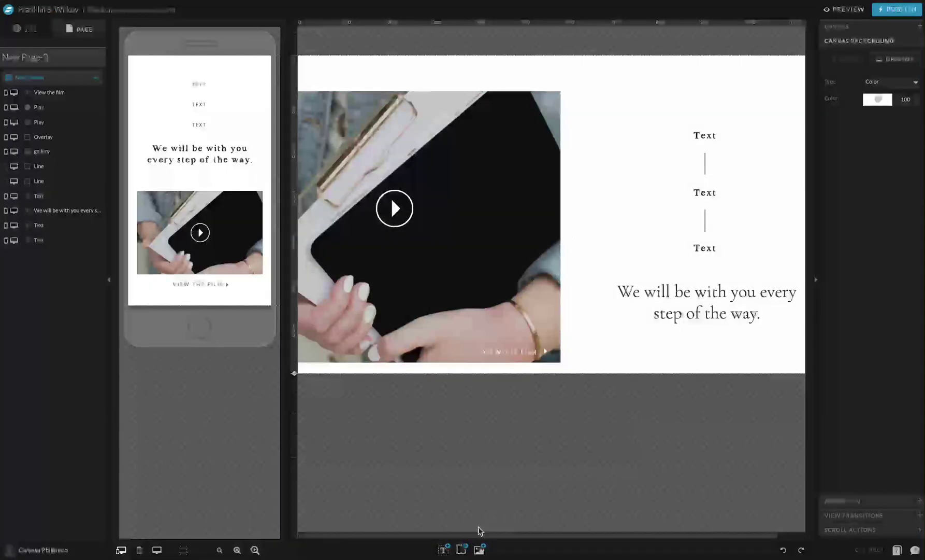
{"action": "left_click", "coordinate": [461, 548]}
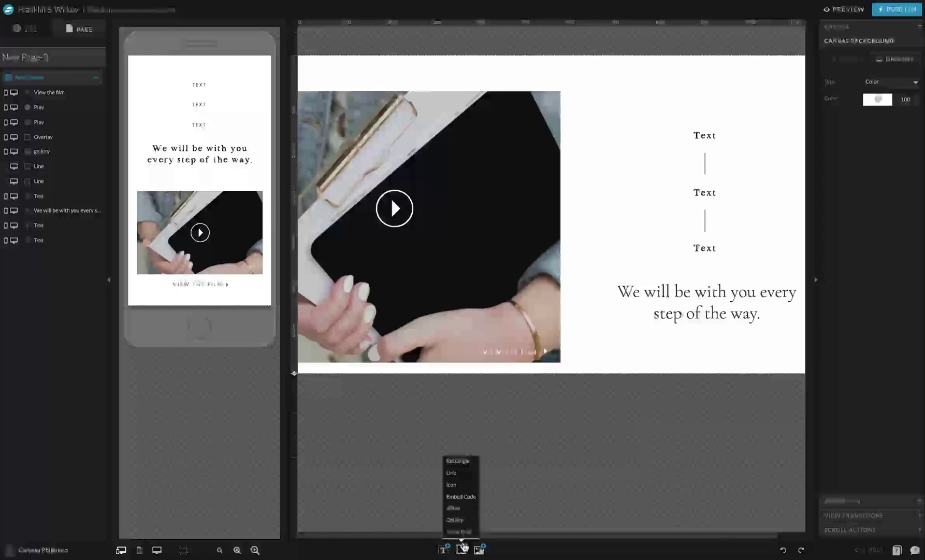
{"action": "left_click", "coordinate": [463, 509]}
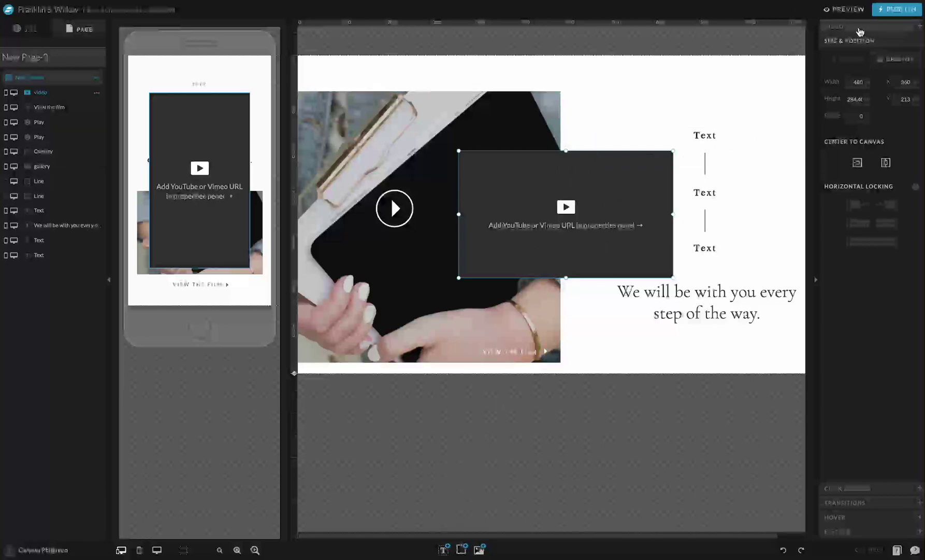
{"action": "left_click", "coordinate": [857, 27]}
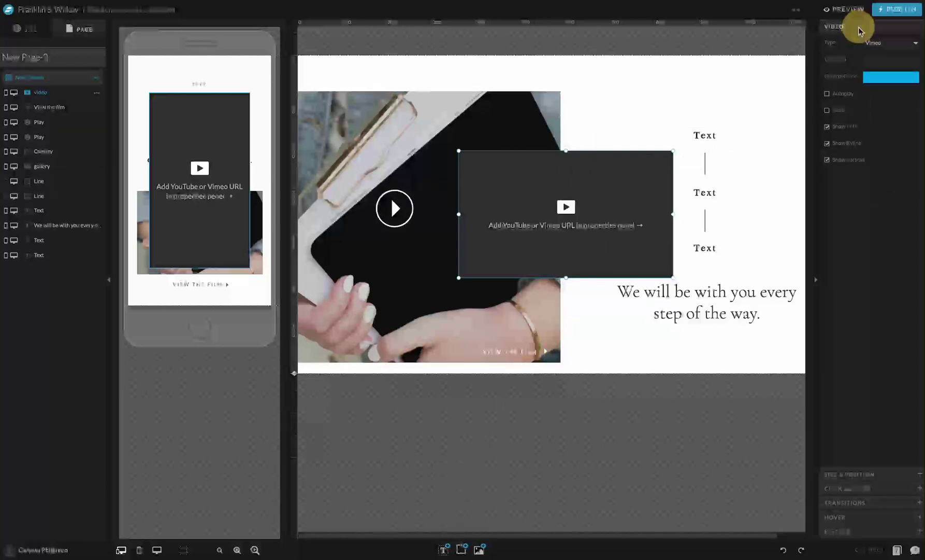
{"action": "left_click", "coordinate": [897, 46]}
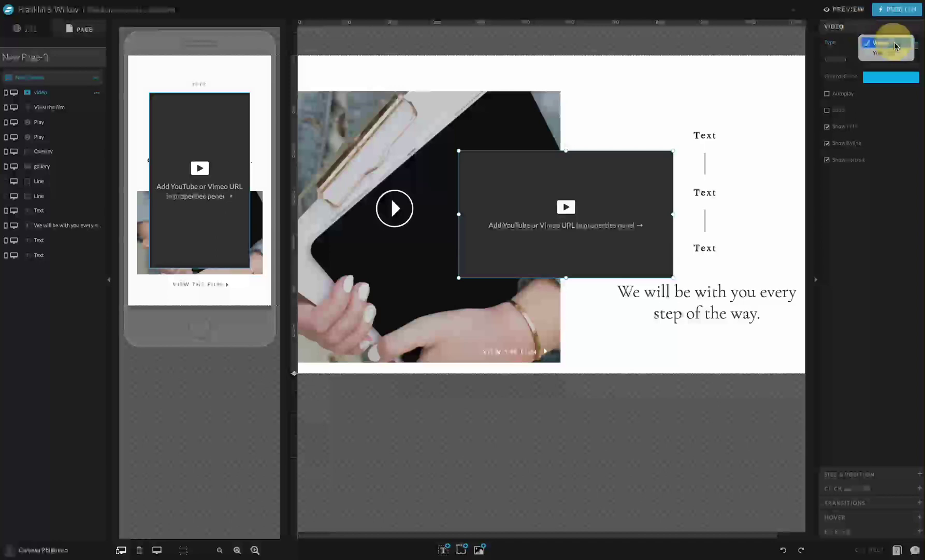
{"action": "left_click", "coordinate": [897, 52]}
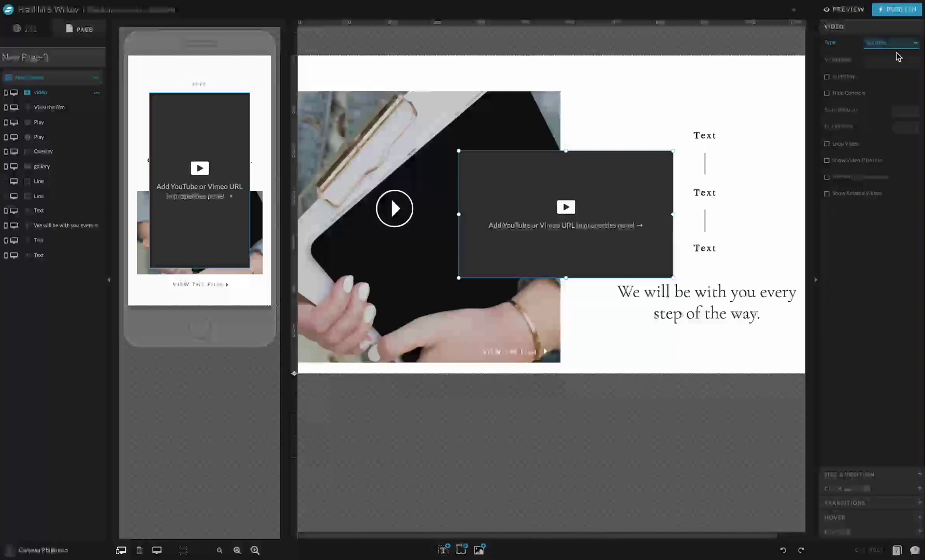
{"action": "left_click", "coordinate": [889, 58]}
{"action": "key", "text": "ctrl+v"}
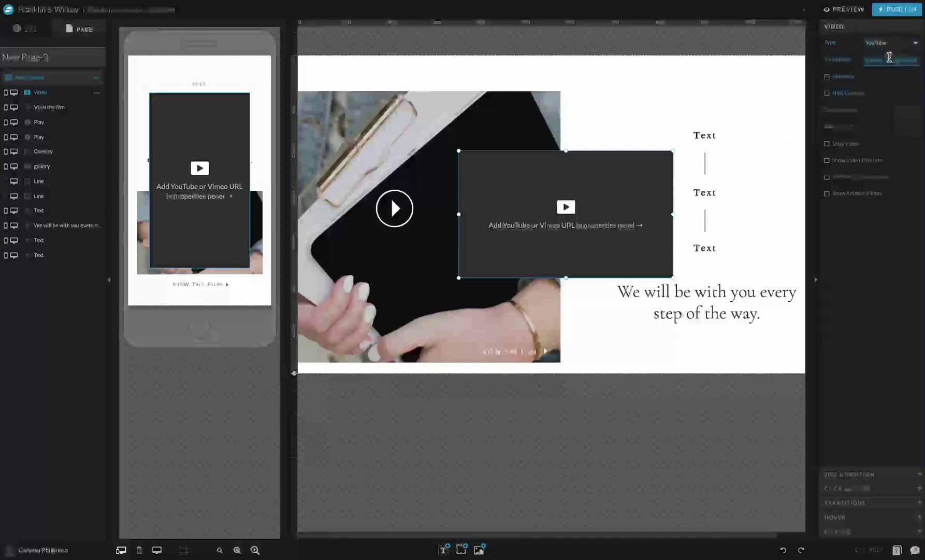
{"action": "key", "text": "Return"}
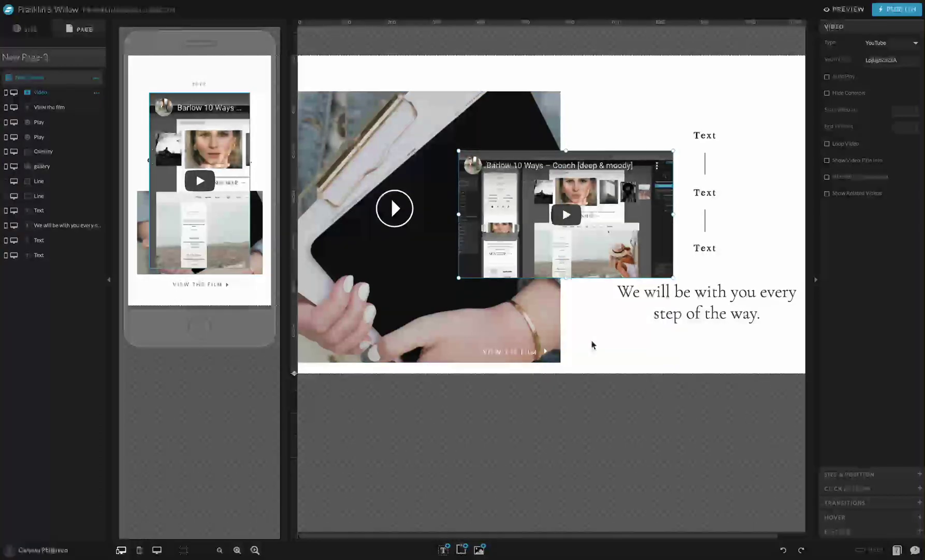
{"action": "key", "text": "Delete"}
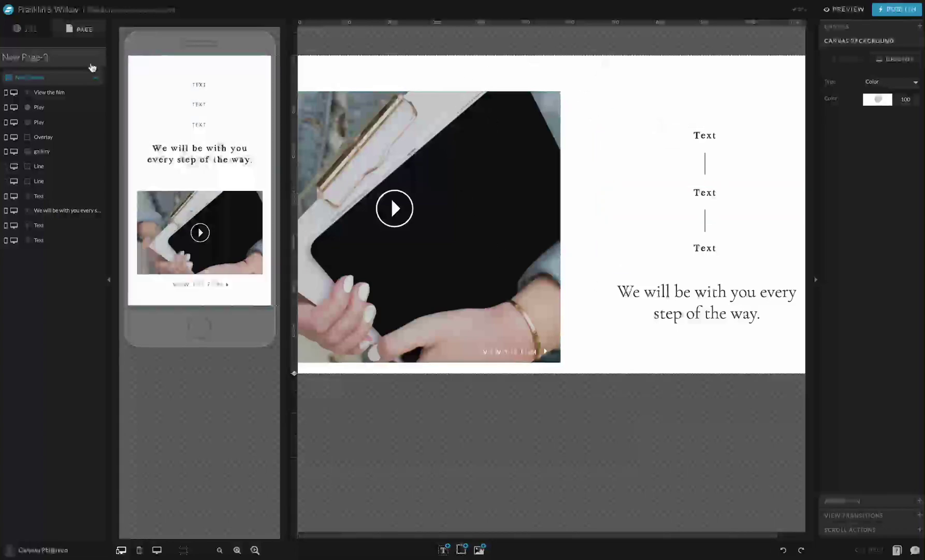
Add New Canvas-1 to New Page-1 below the tablet image section and open it for editing.
{"action": "left_click", "coordinate": [84, 61]}
{"action": "right_click", "coordinate": [84, 62]}
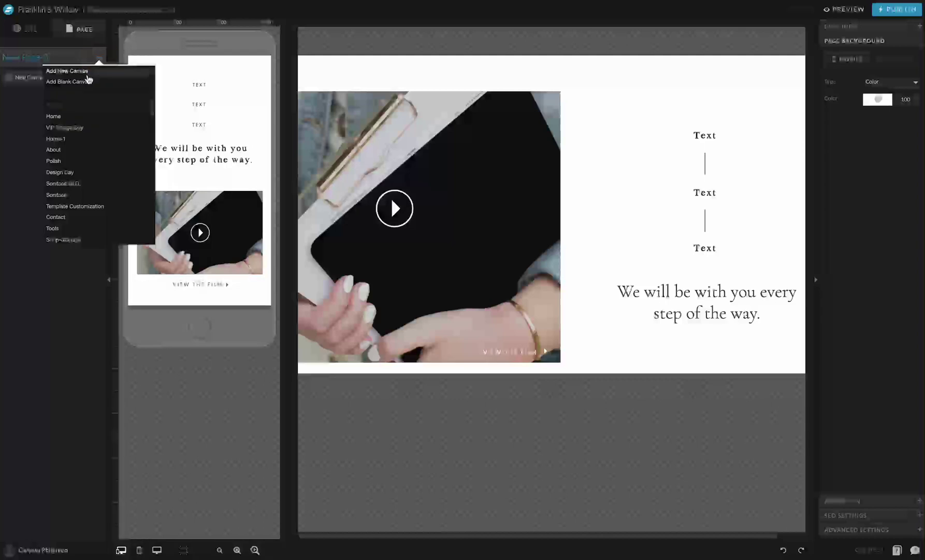
{"action": "left_click", "coordinate": [89, 81]}
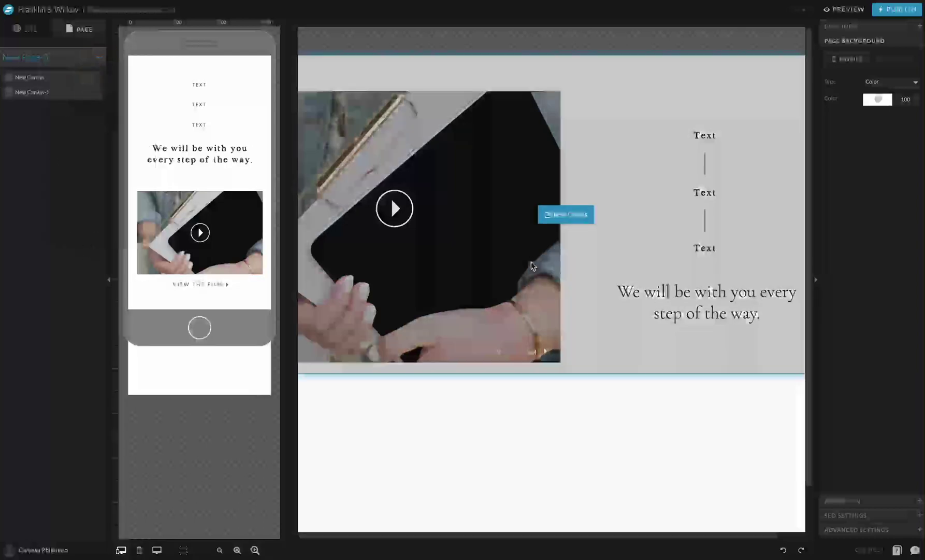
{"action": "scroll", "coordinate": [533, 264], "scroll_direction": "down", "scroll_amount": 2}
{"action": "left_click", "coordinate": [471, 434]}
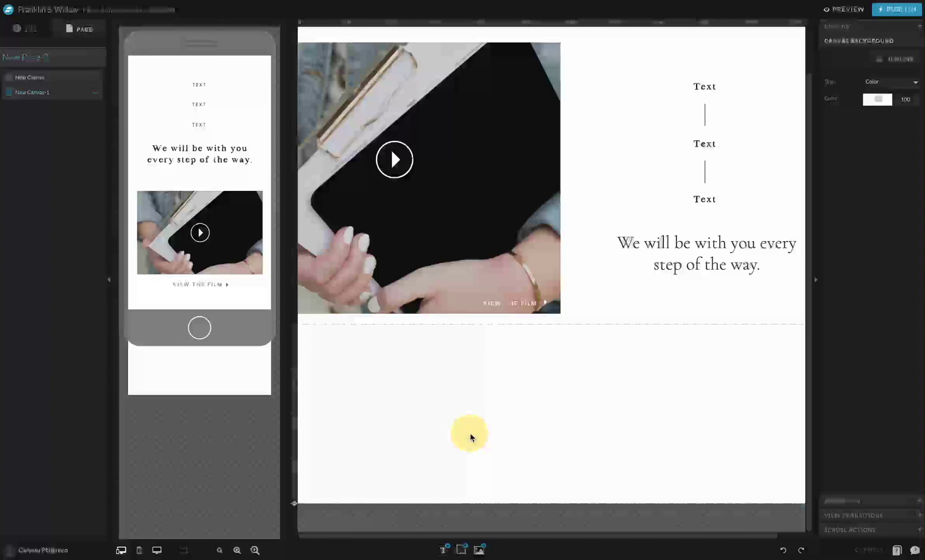
{"action": "left_click_drag", "start_coordinate": [297, 503], "coordinate": [297, 549]}
{"action": "scroll", "coordinate": [360, 274], "scroll_direction": "down", "scroll_amount": 4}
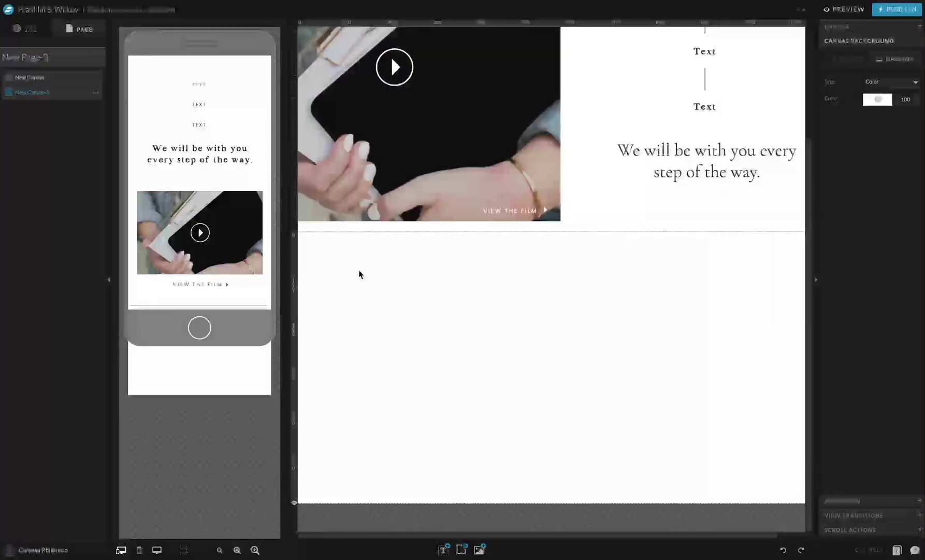
{"action": "left_click", "coordinate": [184, 344]}
{"action": "left_click_drag", "start_coordinate": [118, 394], "coordinate": [119, 541]}
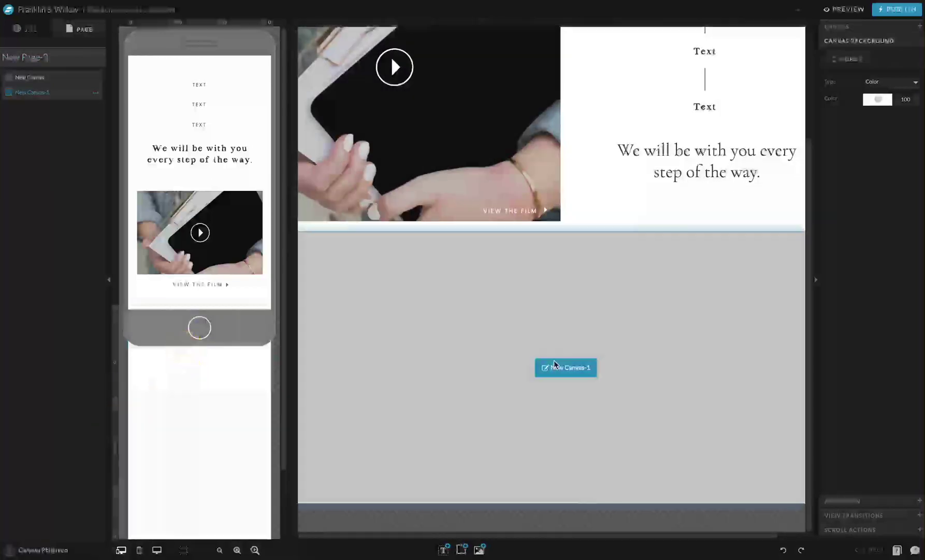
{"action": "left_click", "coordinate": [555, 366]}
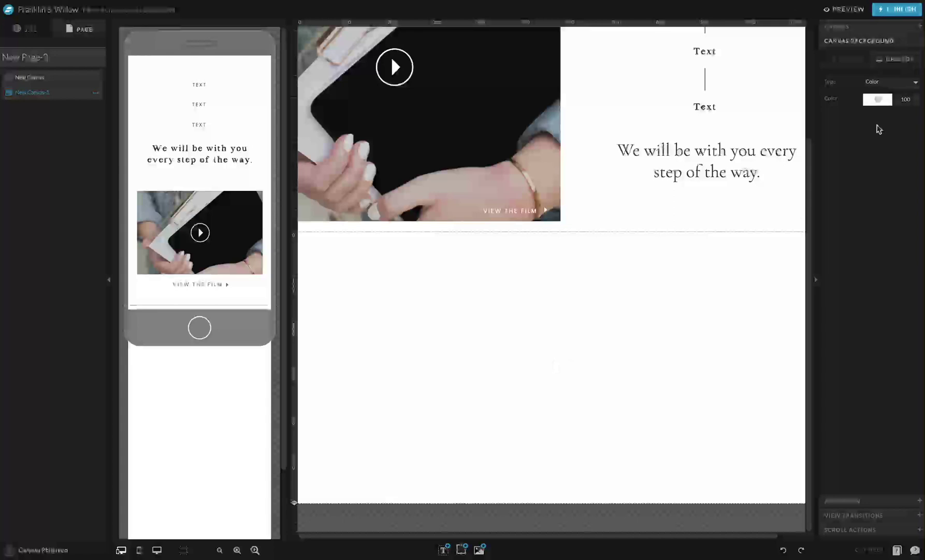
Set the desktop canvas background to black at 95 opacity.
{"action": "left_click", "coordinate": [878, 99]}
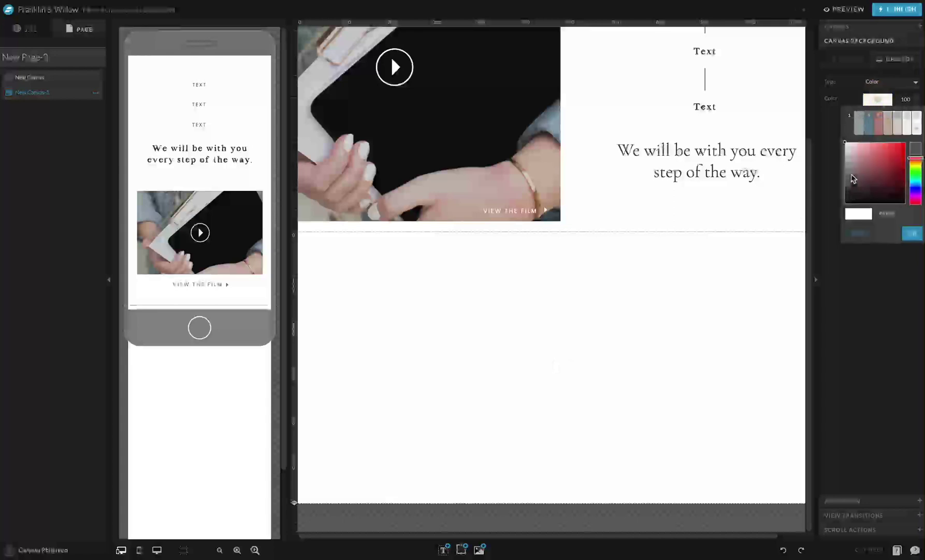
{"action": "left_click_drag", "start_coordinate": [852, 178], "coordinate": [819, 269]}
{"action": "left_click", "coordinate": [913, 235]}
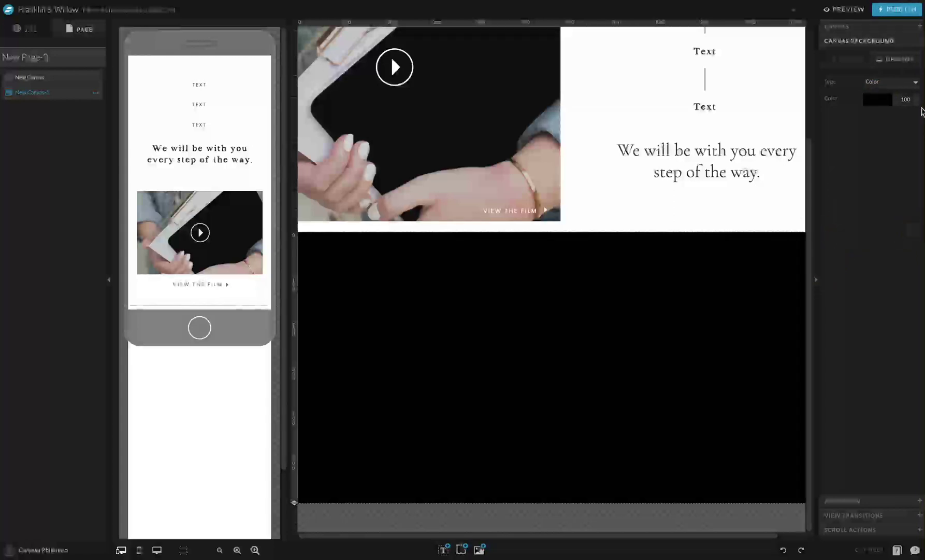
{"action": "left_click", "coordinate": [905, 99]}
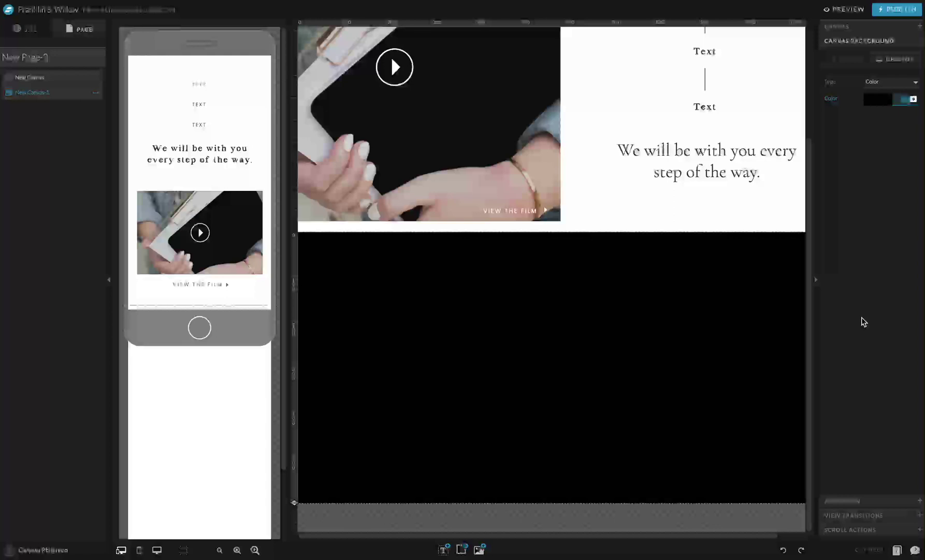
{"action": "left_click", "coordinate": [847, 390]}
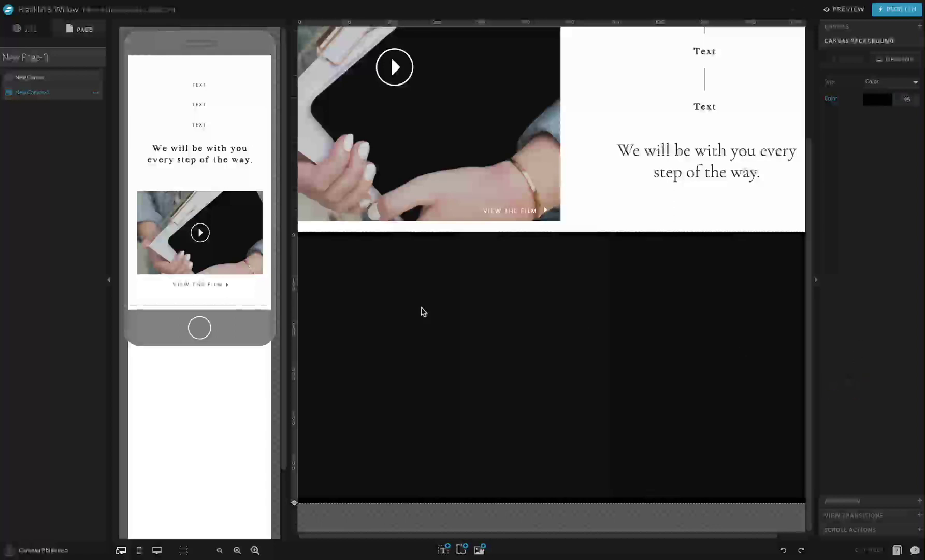
Set the mobile canvas background to black at 95 opacity.
{"action": "left_click", "coordinate": [843, 58]}
{"action": "left_click", "coordinate": [875, 101]}
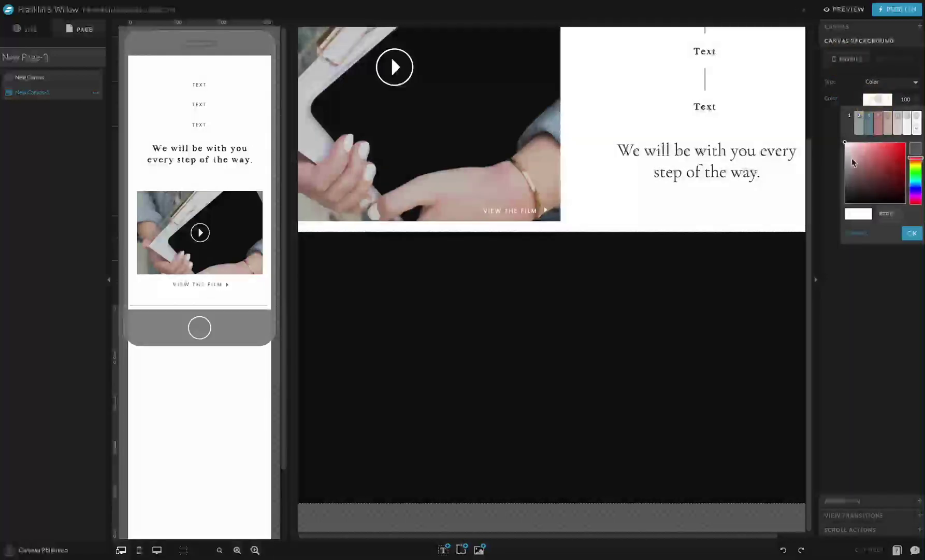
{"action": "left_click_drag", "start_coordinate": [861, 215], "coordinate": [816, 274]}
{"action": "left_click", "coordinate": [911, 234]}
{"action": "left_click", "coordinate": [904, 99]}
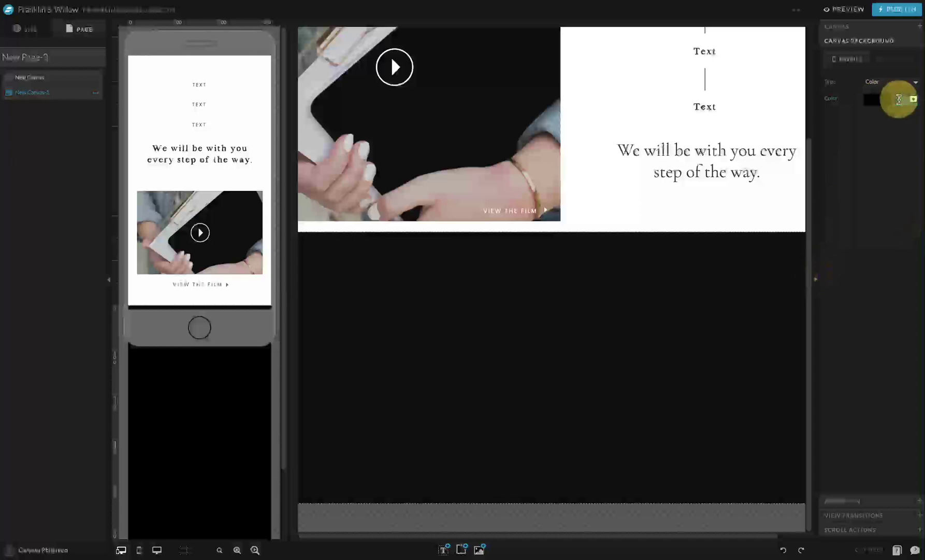
{"action": "type", "text": "95"}
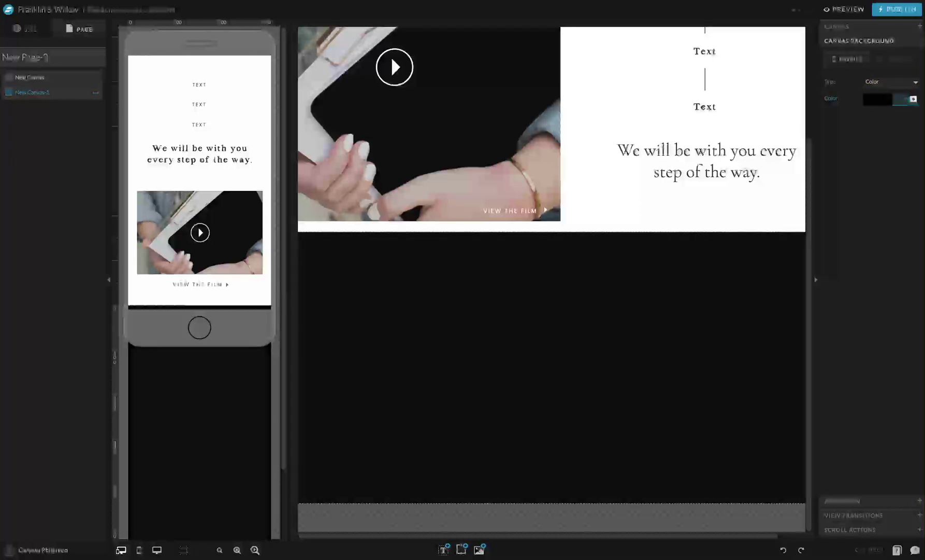
{"action": "left_click", "coordinate": [892, 168]}
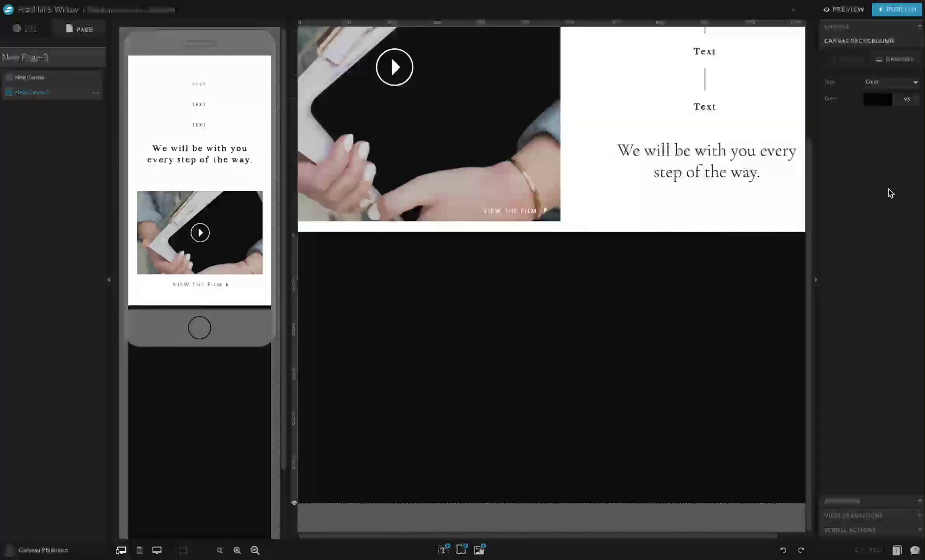
Set the canvas height to Window Height and Sticky to Top on mobile.
{"action": "left_click", "coordinate": [855, 30]}
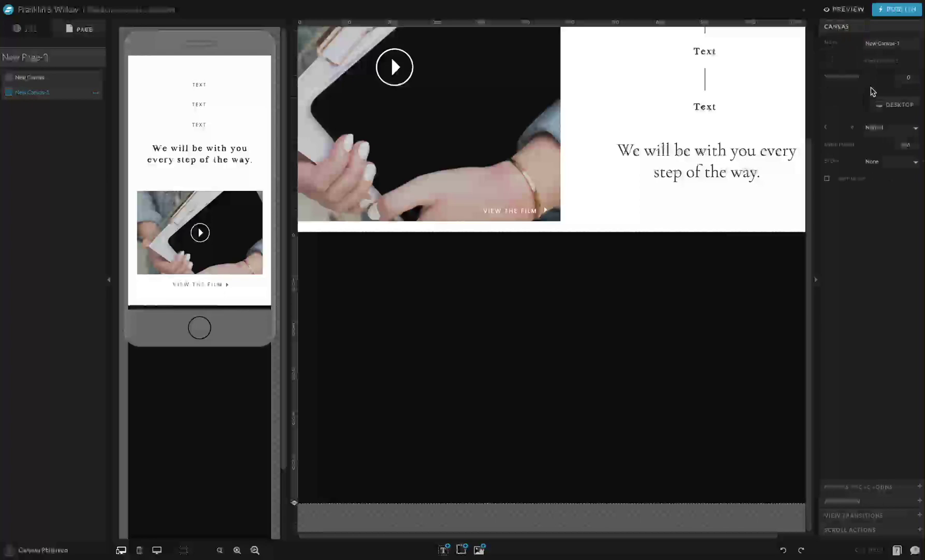
{"action": "left_click", "coordinate": [875, 132]}
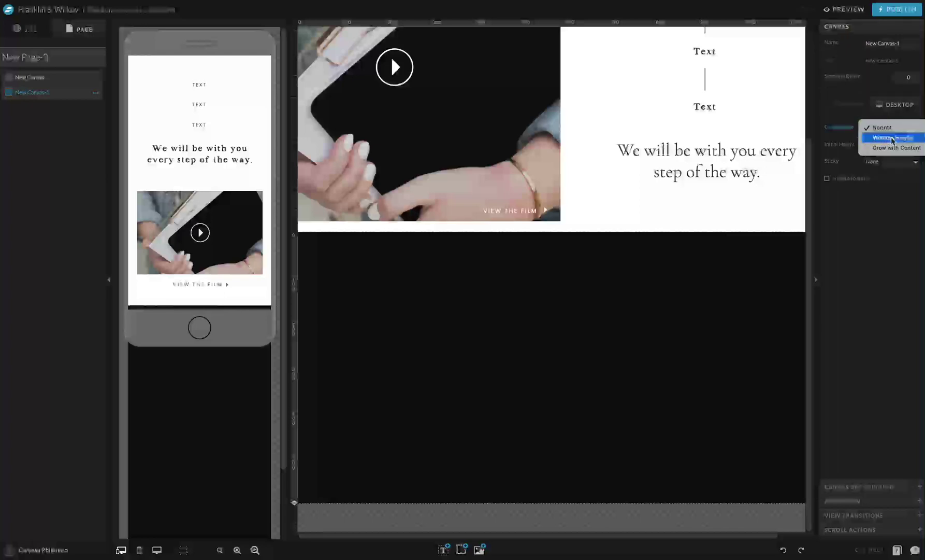
{"action": "left_click", "coordinate": [891, 138]}
{"action": "left_click", "coordinate": [849, 104]}
{"action": "left_click", "coordinate": [883, 128]}
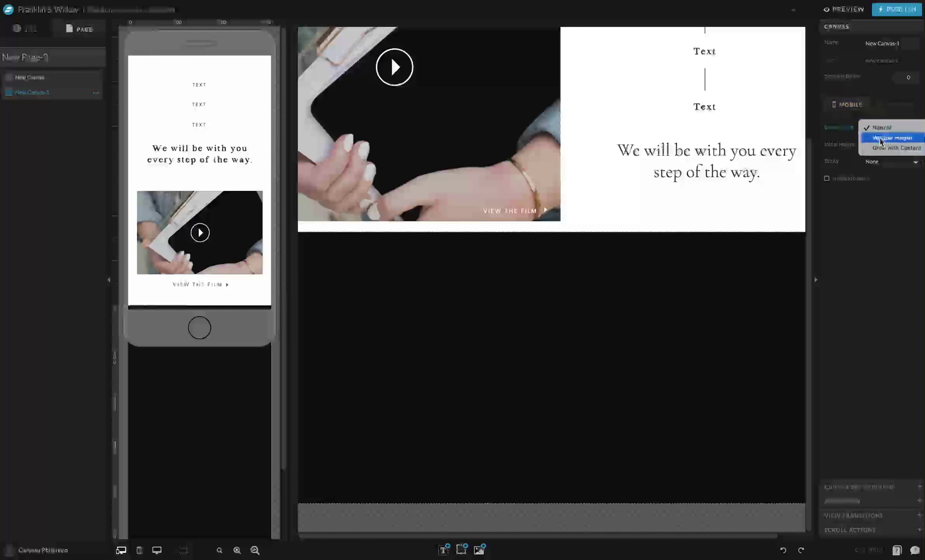
{"action": "left_click", "coordinate": [883, 137]}
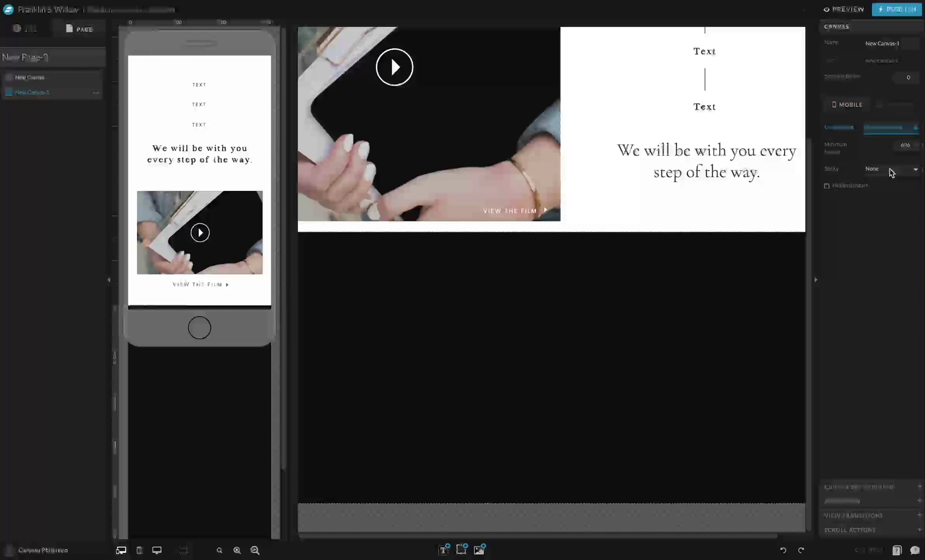
{"action": "left_click", "coordinate": [890, 170]}
{"action": "left_click", "coordinate": [886, 180]}
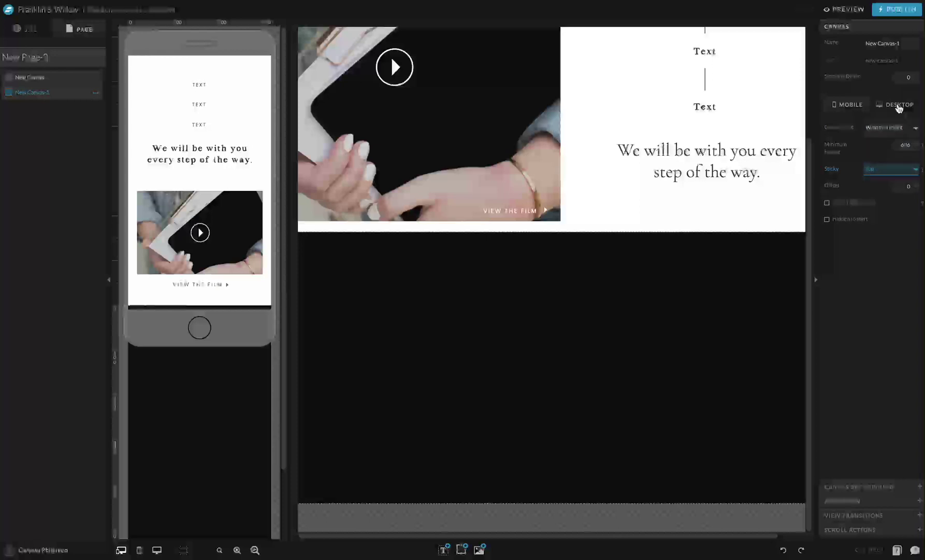
Set Sticky to Top on desktop and tick Hidden to start.
{"action": "left_click", "coordinate": [898, 106]}
{"action": "left_click", "coordinate": [888, 169]}
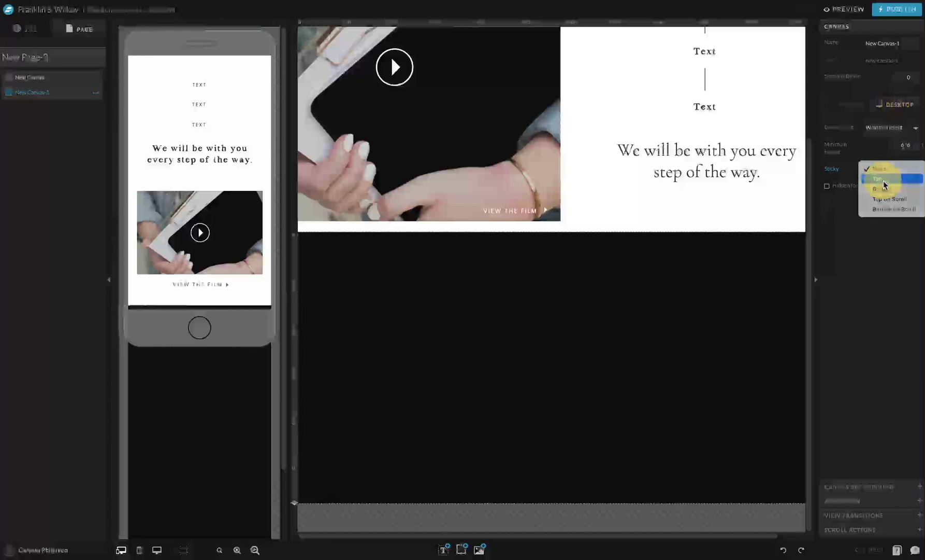
{"action": "left_click", "coordinate": [884, 181]}
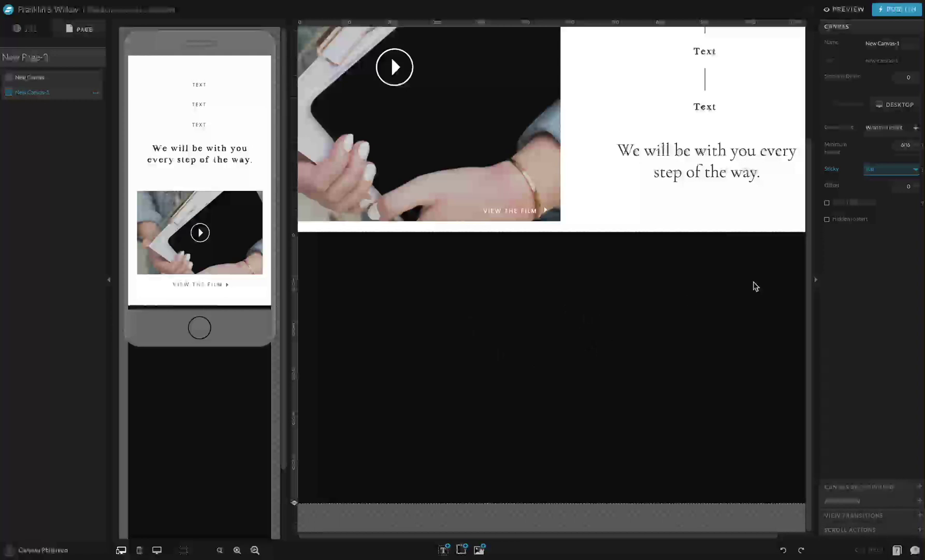
{"action": "left_click", "coordinate": [847, 103]}
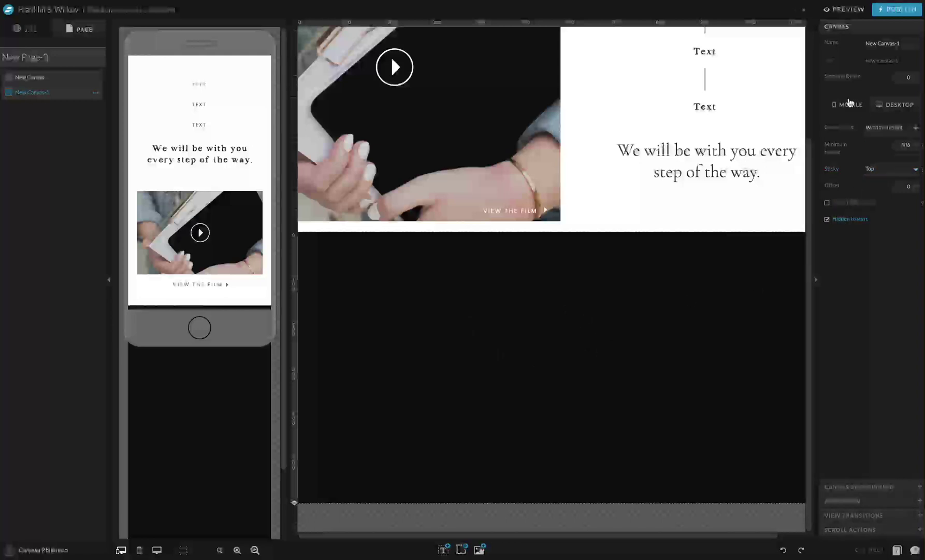
{"action": "left_click", "coordinate": [851, 219]}
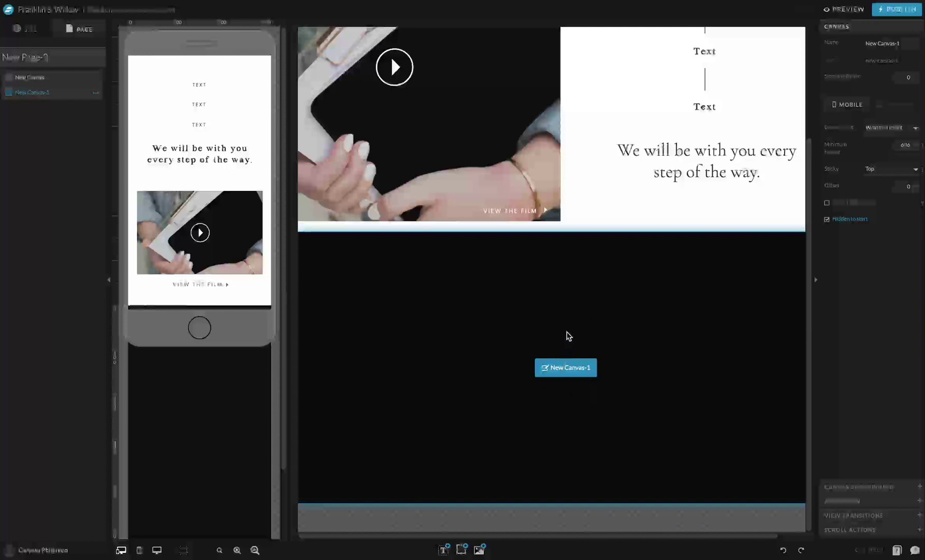
Enter 800 as New Canvas-1's stacking order.
{"action": "left_click", "coordinate": [906, 77]}
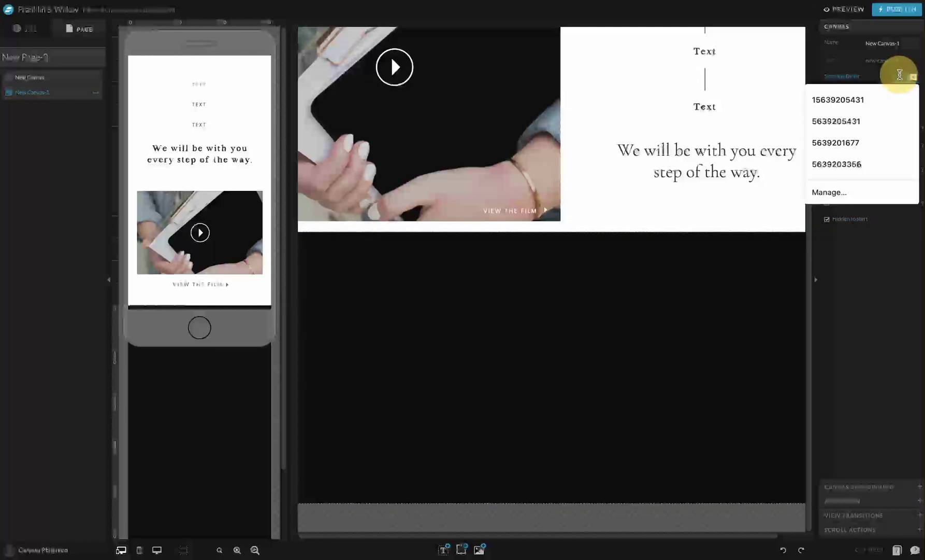
{"action": "left_click", "coordinate": [843, 449]}
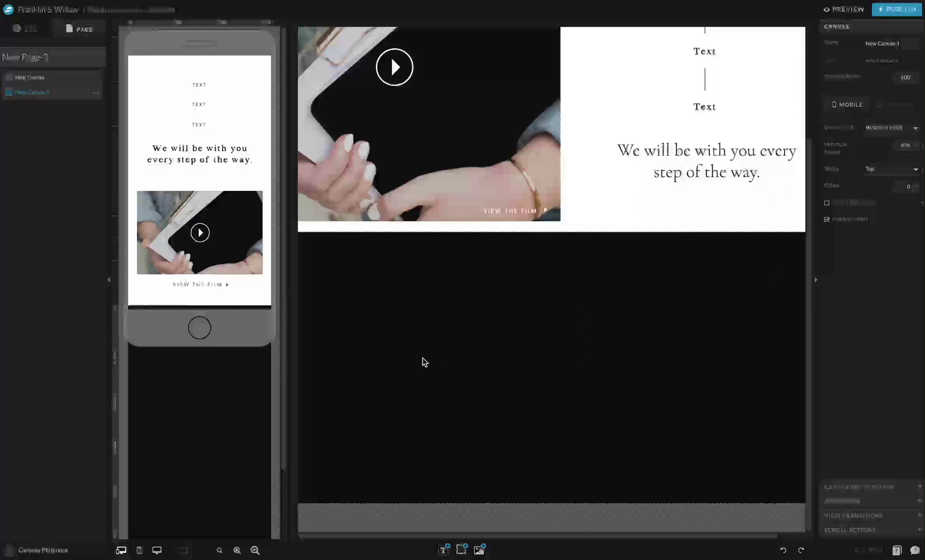
Add a YouTube video element and paste in the copied video ID.
{"action": "left_click", "coordinate": [461, 549]}
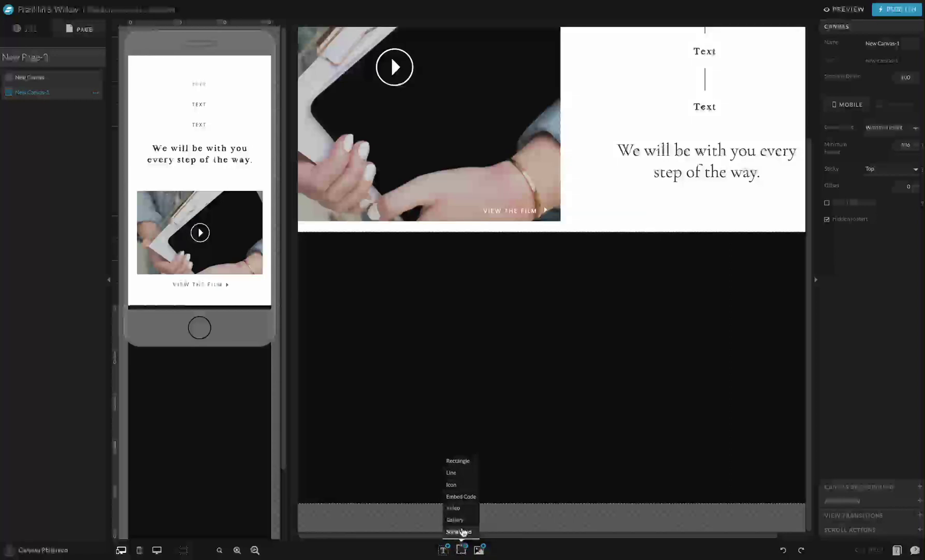
{"action": "left_click", "coordinate": [458, 507]}
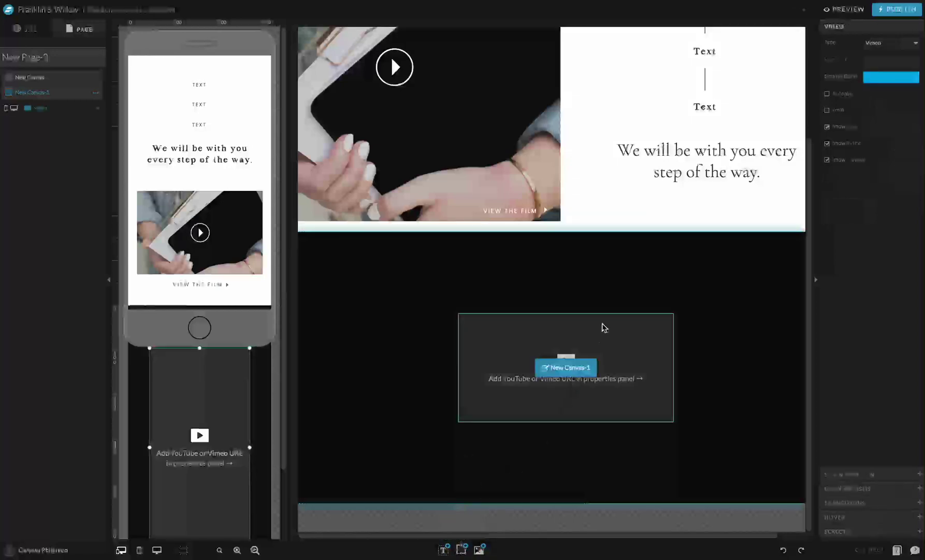
{"action": "left_click", "coordinate": [889, 43]}
{"action": "left_click", "coordinate": [886, 54]}
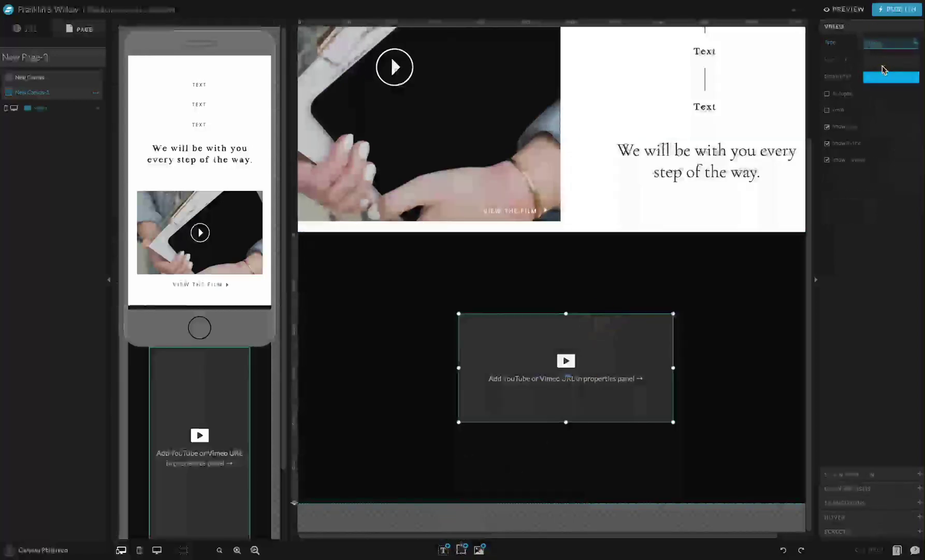
{"action": "left_click", "coordinate": [881, 60]}
{"action": "key", "text": "ctrl+v"}
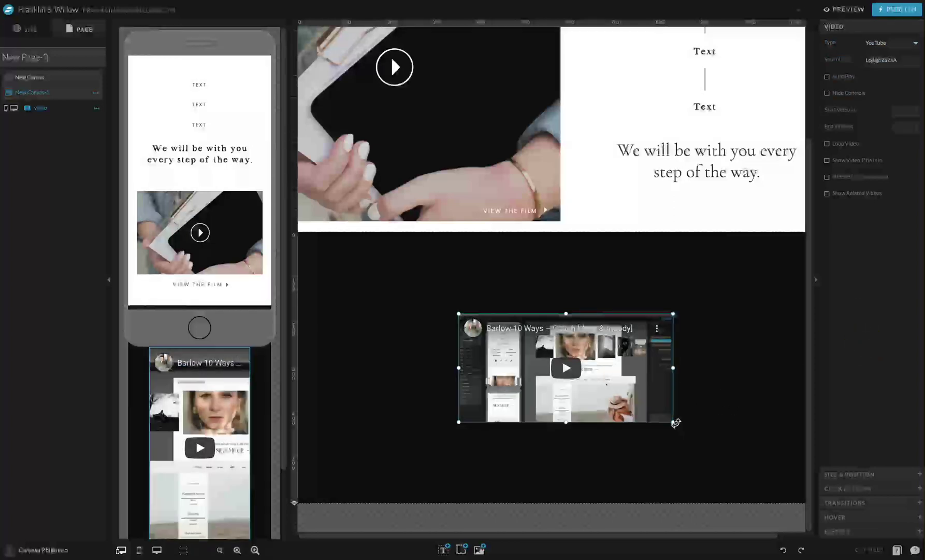
Centre the video in the canvas and size it to 900 by 454 on desktop.
{"action": "left_click_drag", "start_coordinate": [674, 423], "coordinate": [826, 553]}
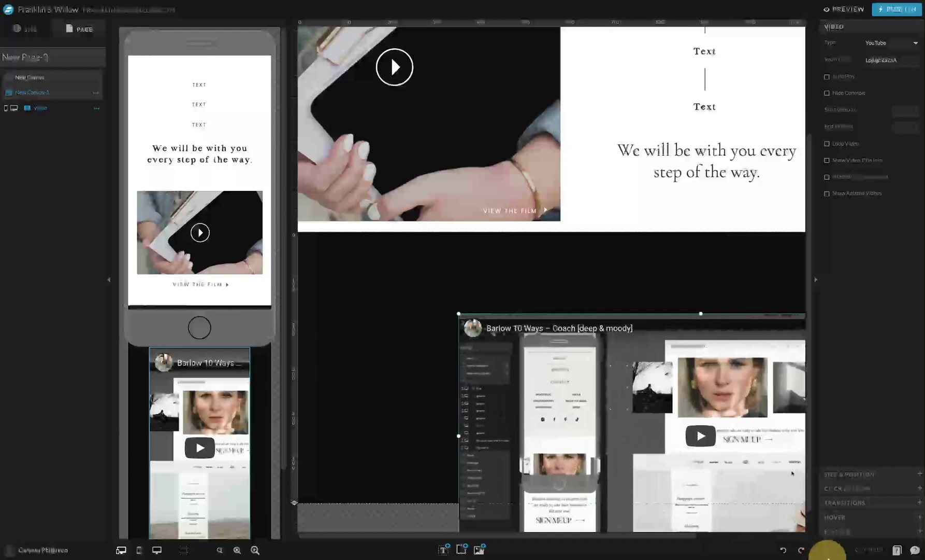
{"action": "left_click", "coordinate": [877, 479]}
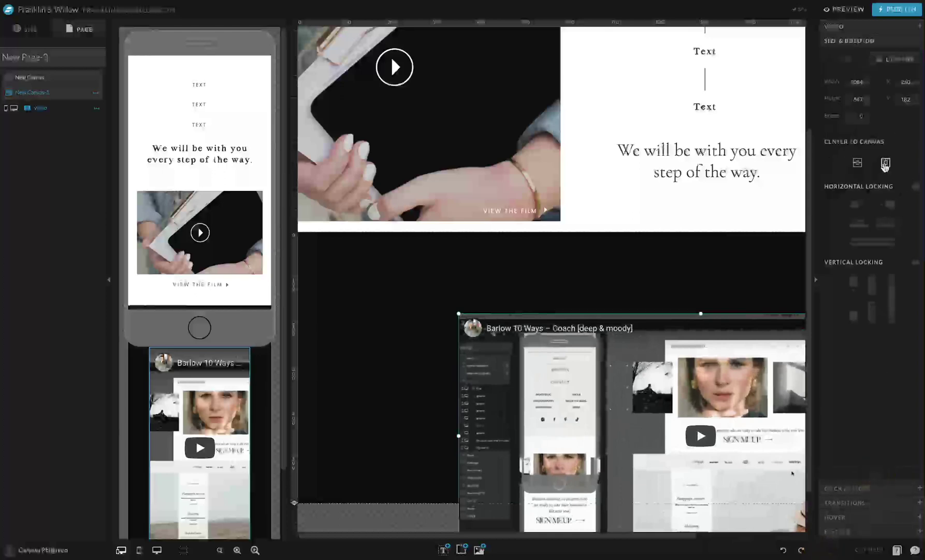
{"action": "left_click", "coordinate": [886, 162]}
{"action": "left_click", "coordinate": [858, 162]}
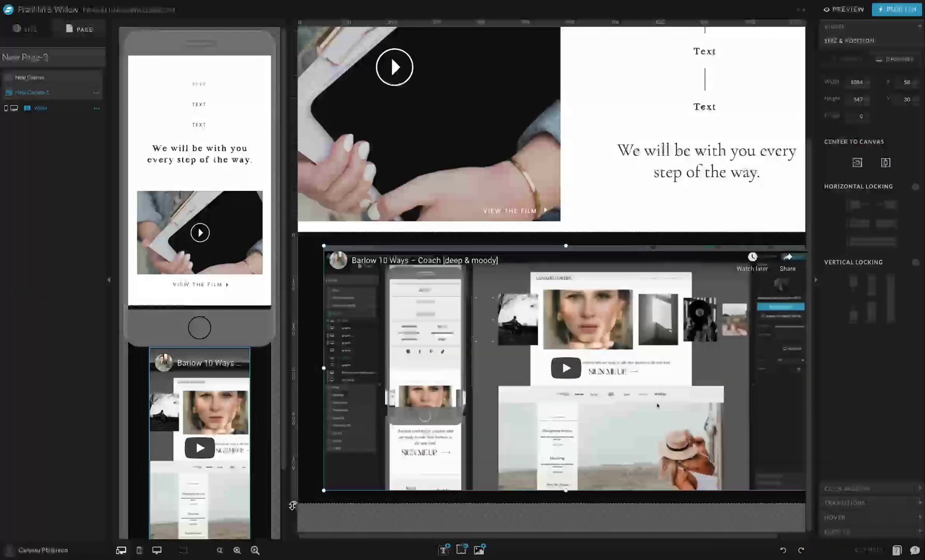
{"action": "scroll", "coordinate": [468, 248], "scroll_direction": "down", "scroll_amount": 2}
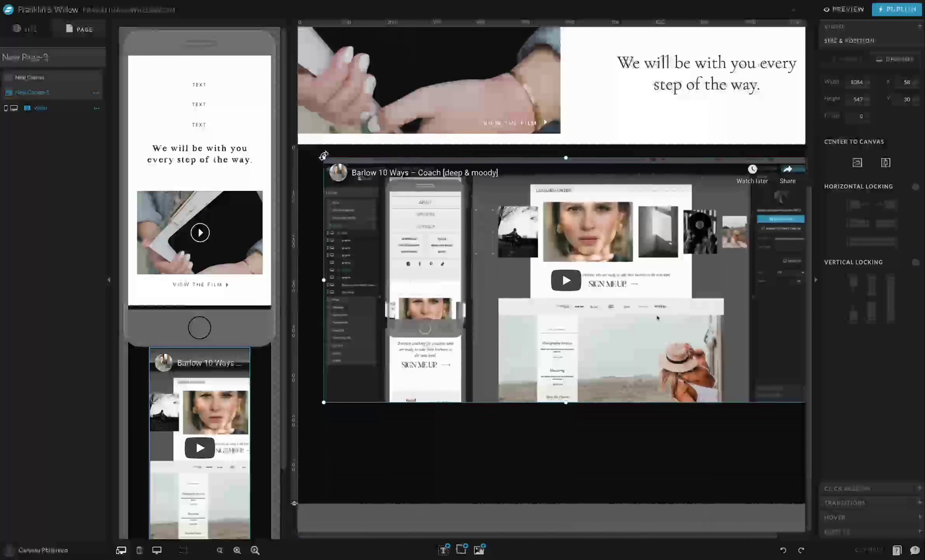
{"action": "left_click_drag", "start_coordinate": [324, 162], "coordinate": [407, 199]}
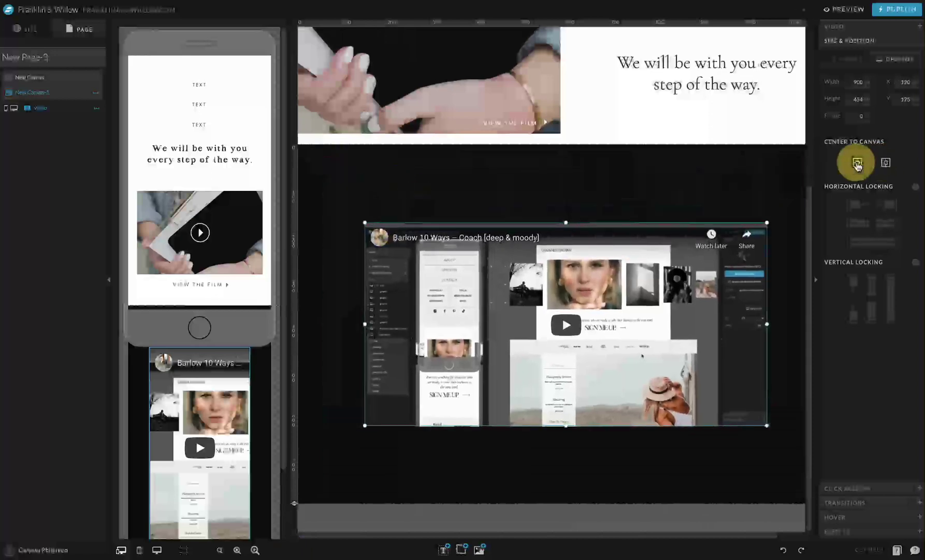
Resize the mobile video wider and shorter to reach the phone's left edge.
{"action": "left_click", "coordinate": [210, 415]}
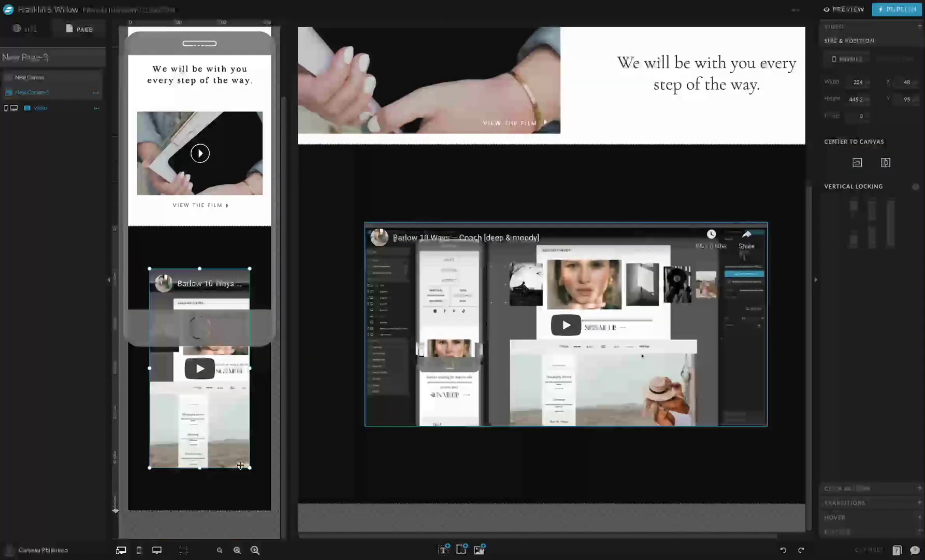
{"action": "left_click_drag", "start_coordinate": [250, 467], "coordinate": [271, 337]}
{"action": "left_click_drag", "start_coordinate": [149, 338], "coordinate": [125, 342]}
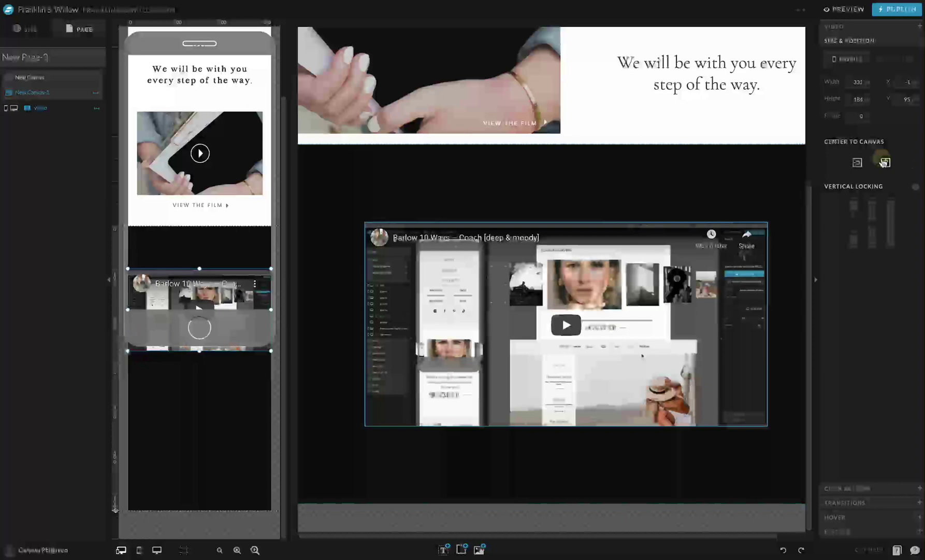
{"action": "left_click", "coordinate": [705, 192]}
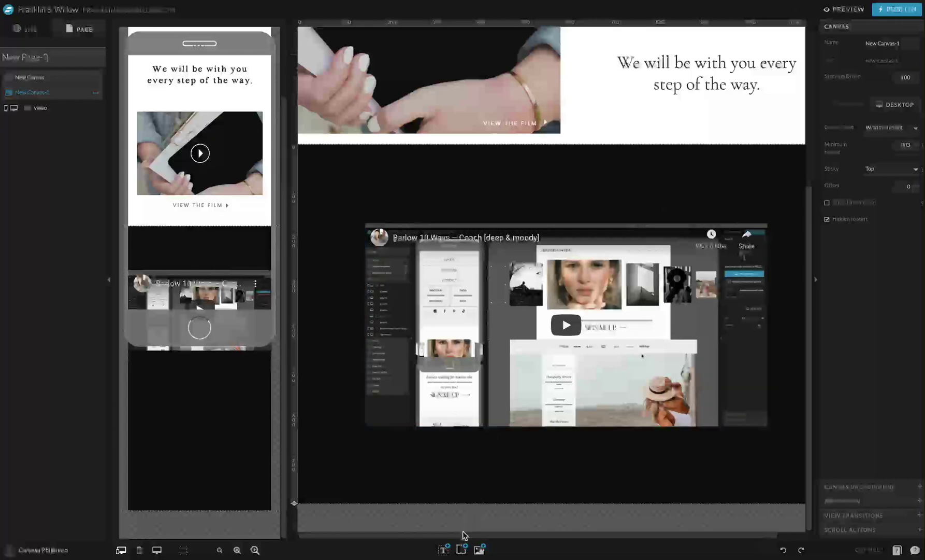
Add an icon at the canvas's upper right and change it to an X.
{"action": "mouse_move", "coordinate": [463, 548]}
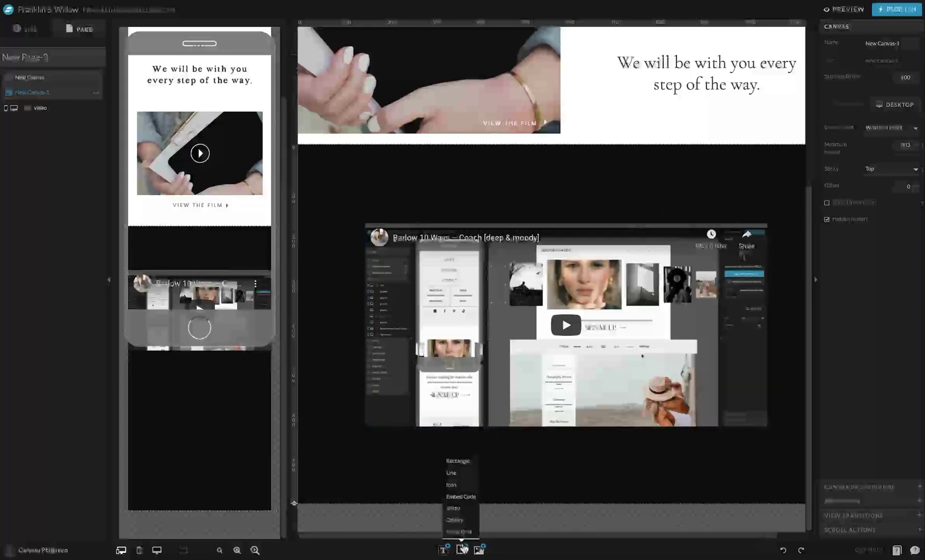
{"action": "left_click", "coordinate": [452, 483]}
{"action": "left_click_drag", "start_coordinate": [547, 322], "coordinate": [765, 182]}
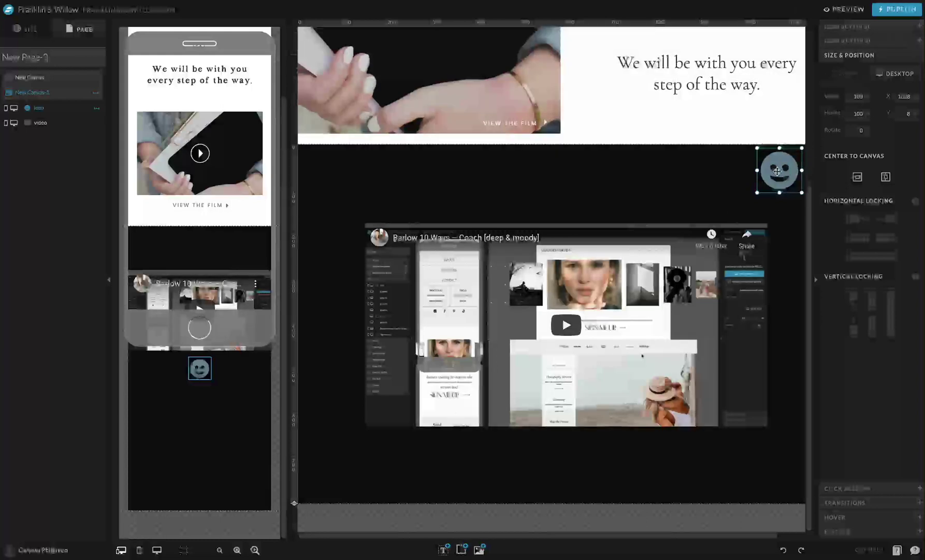
{"action": "left_click", "coordinate": [842, 40]}
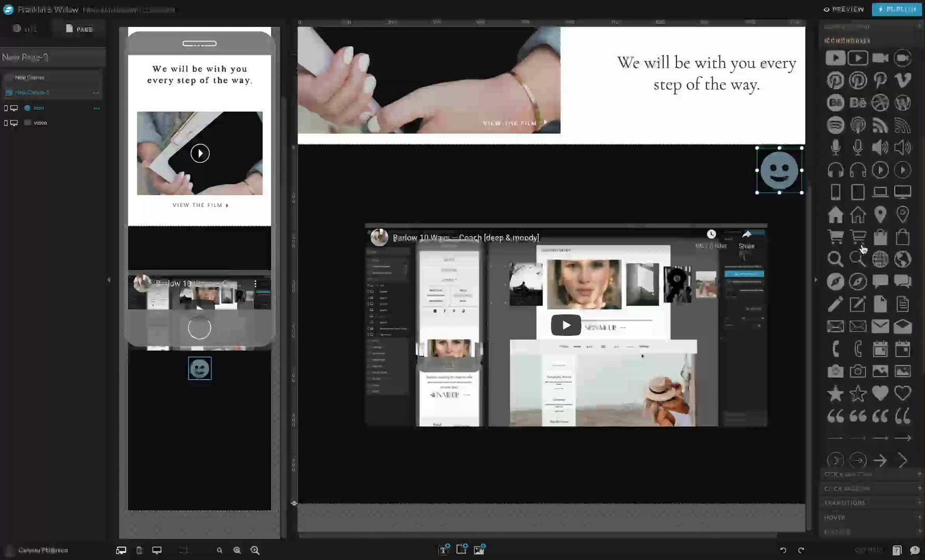
{"action": "scroll", "coordinate": [863, 249], "scroll_direction": "down", "scroll_amount": 4}
{"action": "left_click", "coordinate": [880, 343]}
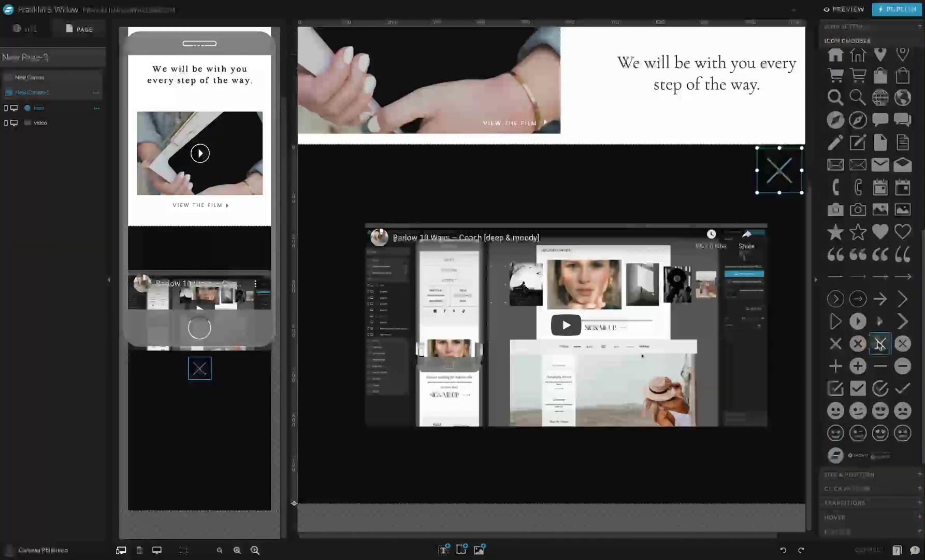
Colour the X icon white and move the mobile X toward the upper right.
{"action": "left_click", "coordinate": [847, 473]}
{"action": "left_click", "coordinate": [850, 27]}
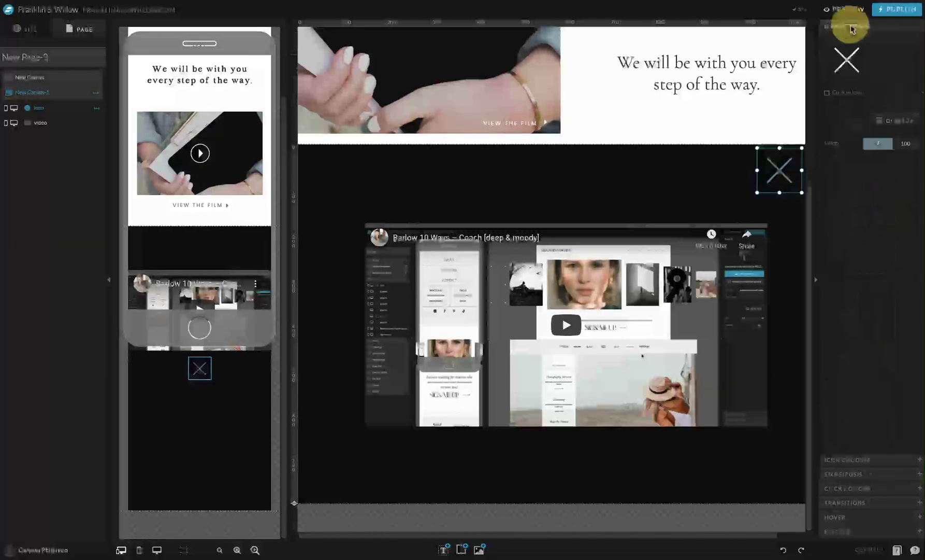
{"action": "left_click", "coordinate": [877, 143]}
{"action": "left_click", "coordinate": [915, 165]}
{"action": "left_click", "coordinate": [877, 271]}
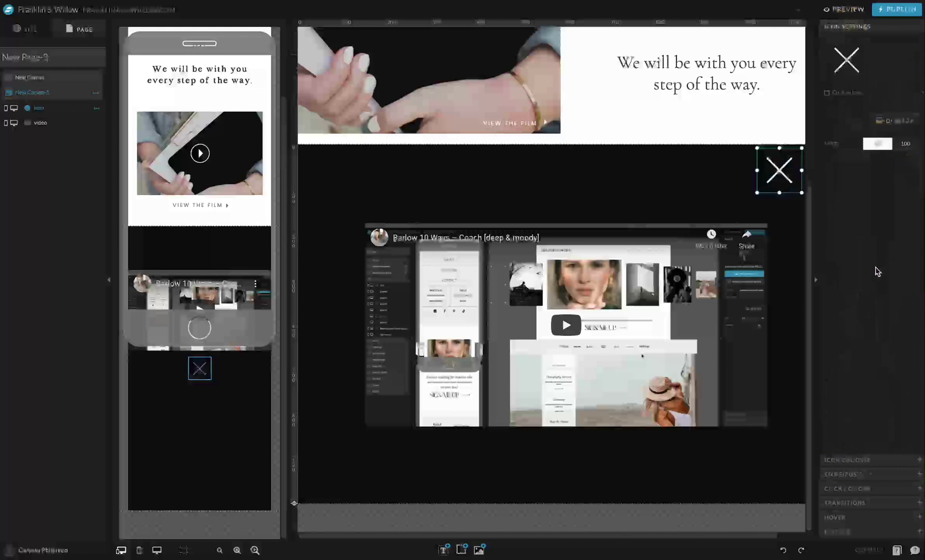
{"action": "mouse_move", "coordinate": [200, 368]}
{"action": "left_mouse_down"}
{"action": "mouse_move", "coordinate": [277, 224]}
{"action": "mouse_move", "coordinate": [261, 235]}
{"action": "left_mouse_up"}
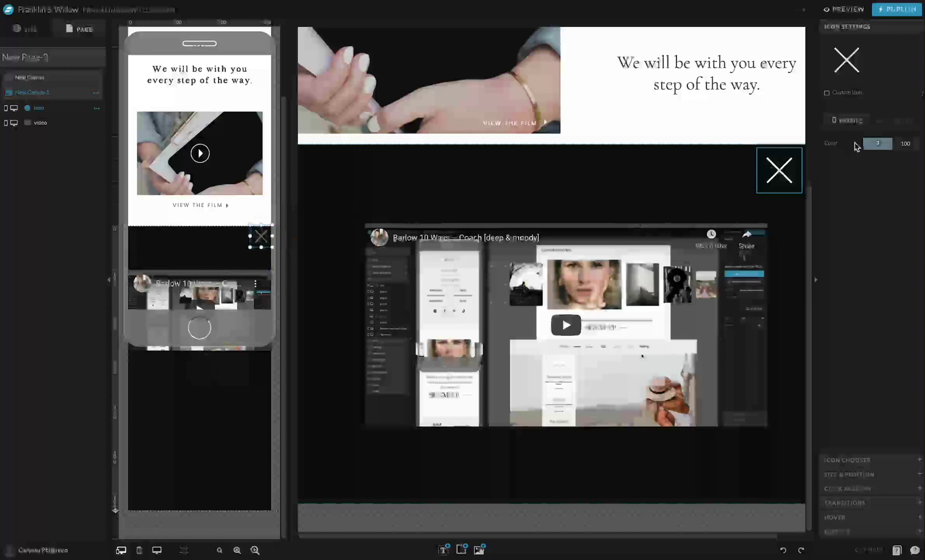
Make the X icon white and lock it to the canvas top on mobile.
{"action": "left_click", "coordinate": [877, 143]}
{"action": "left_click", "coordinate": [907, 165]}
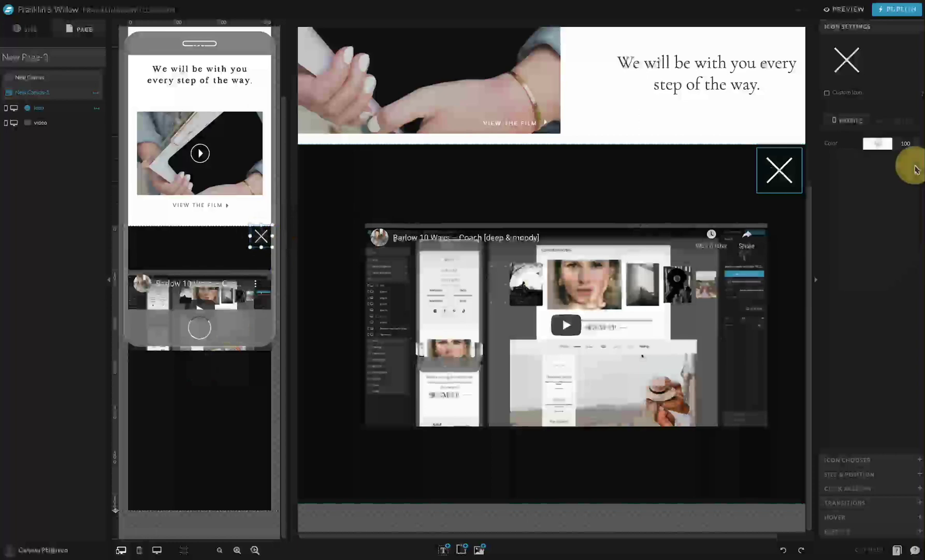
{"action": "left_click", "coordinate": [862, 473]}
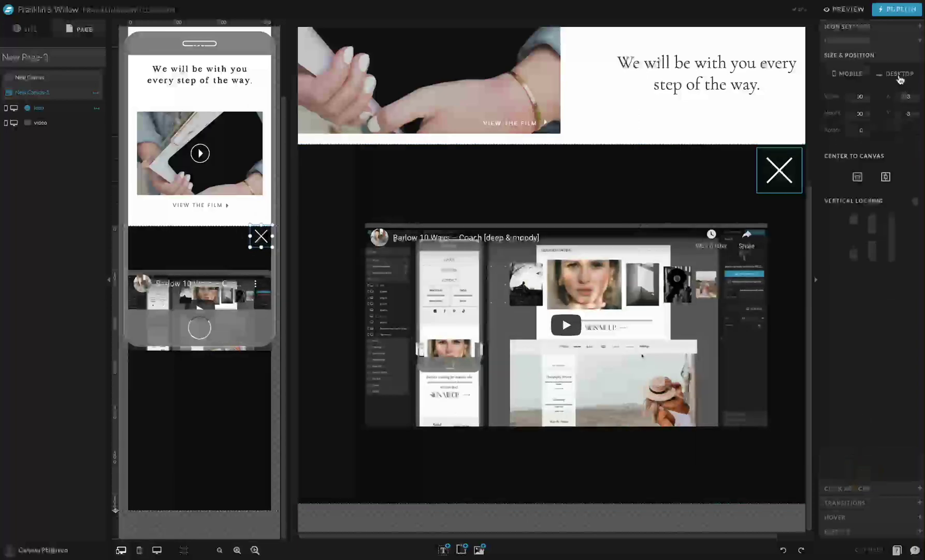
{"action": "left_click", "coordinate": [855, 220]}
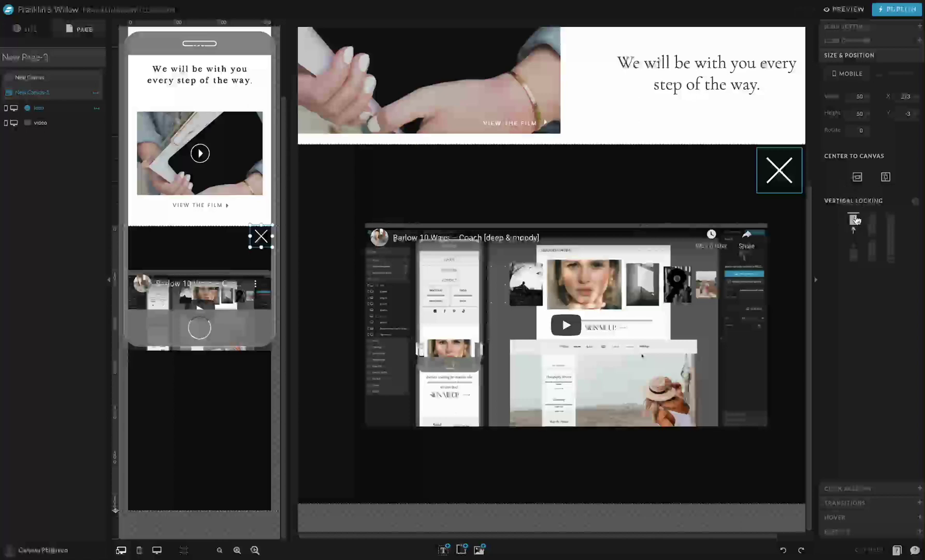
{"action": "left_click", "coordinate": [854, 217]}
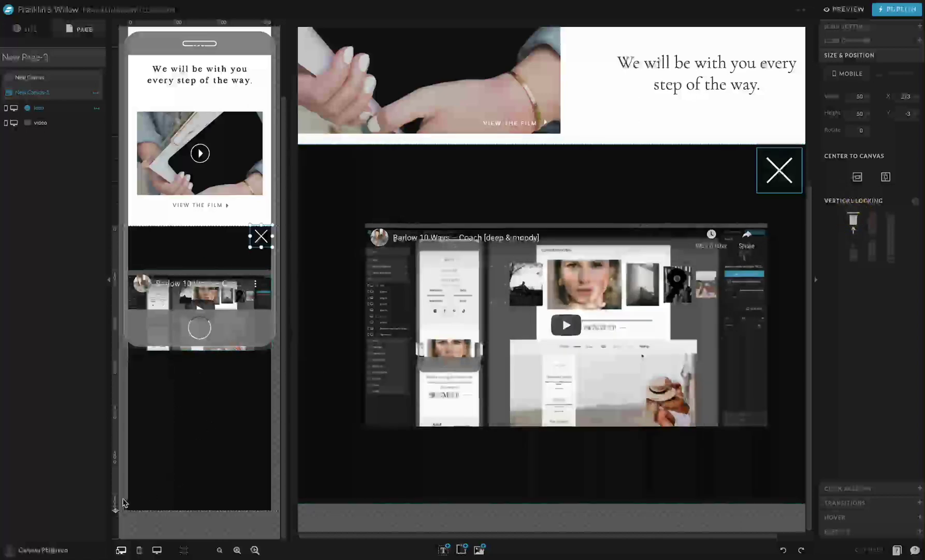
Shorten the mobile overlay canvas slightly and lock the X icon to the top on desktop.
{"action": "left_click_drag", "start_coordinate": [116, 504], "coordinate": [114, 428]}
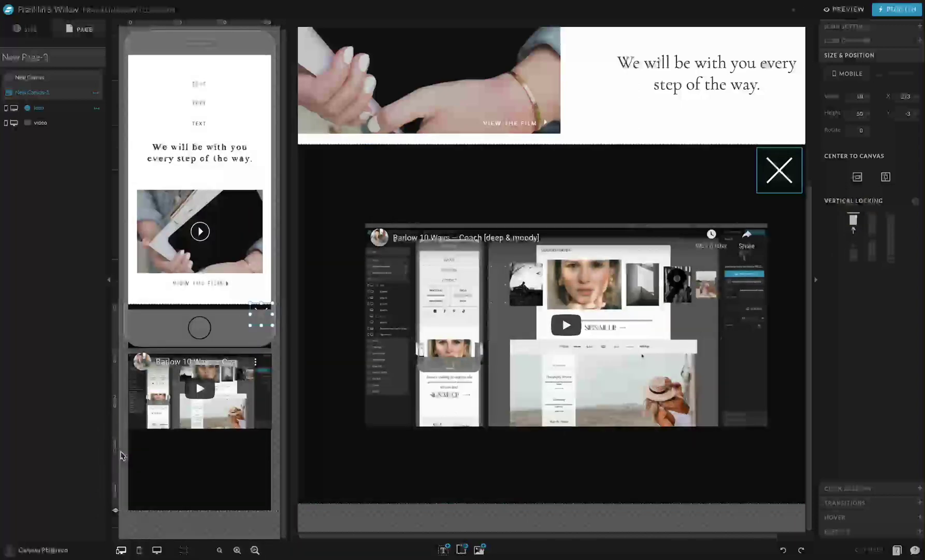
{"action": "left_click_drag", "start_coordinate": [115, 509], "coordinate": [115, 499]}
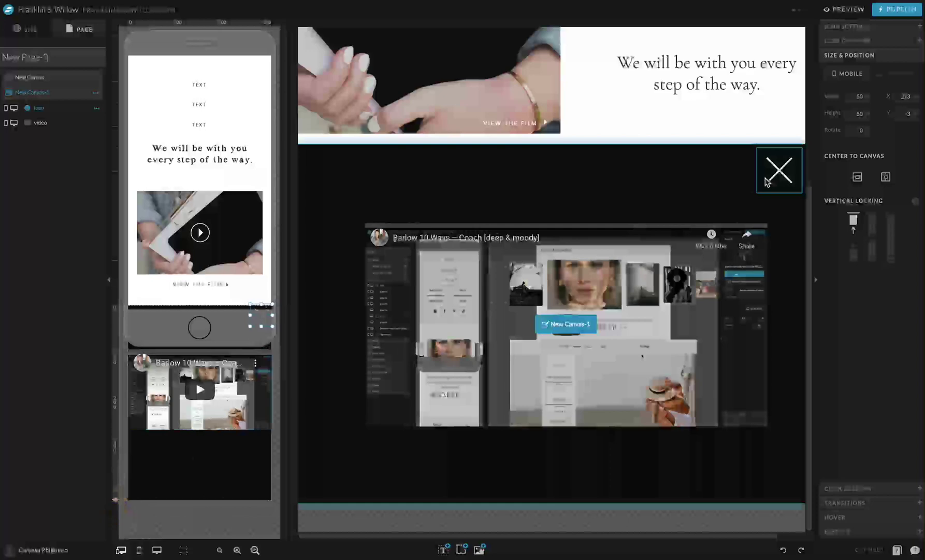
{"action": "left_click", "coordinate": [891, 73]}
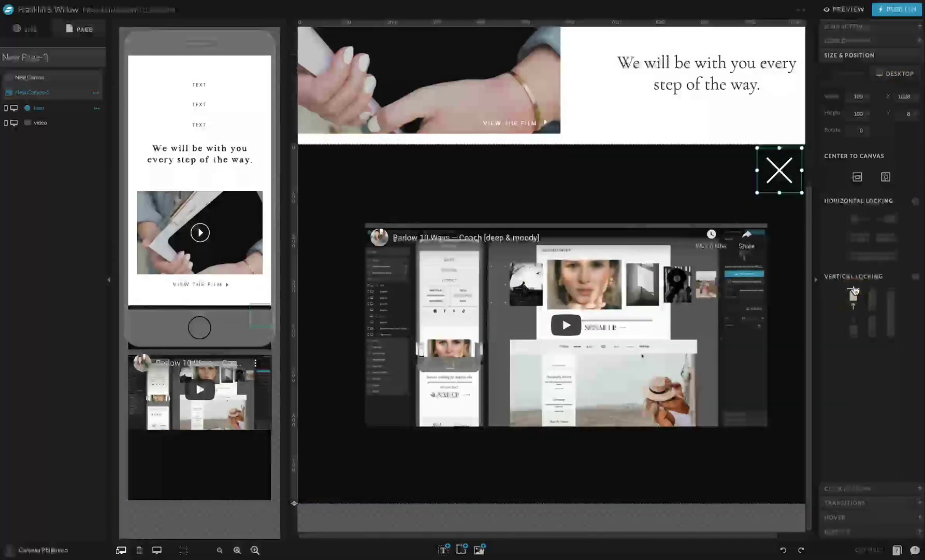
{"action": "left_click", "coordinate": [854, 293]}
Lock the X icon to the right edge and give it a Hide Canvas action targeting This Canvas.
{"action": "left_click", "coordinate": [890, 219]}
{"action": "left_click", "coordinate": [863, 487]}
{"action": "left_click", "coordinate": [873, 154]}
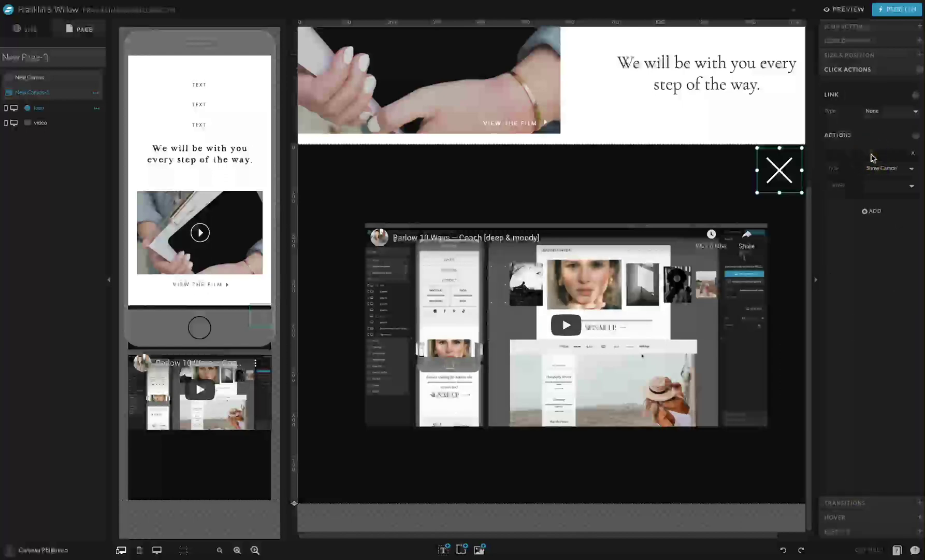
{"action": "left_click", "coordinate": [884, 170]}
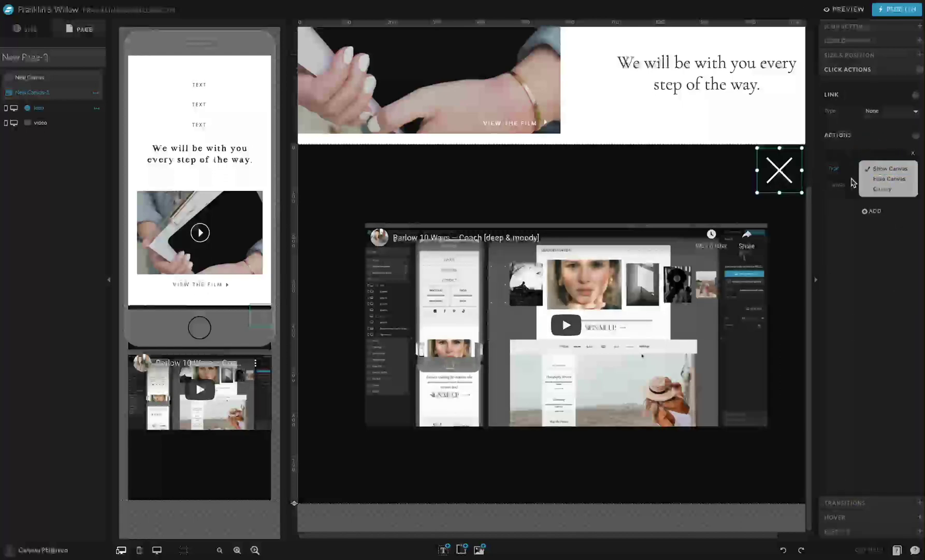
{"action": "left_click", "coordinate": [885, 179]}
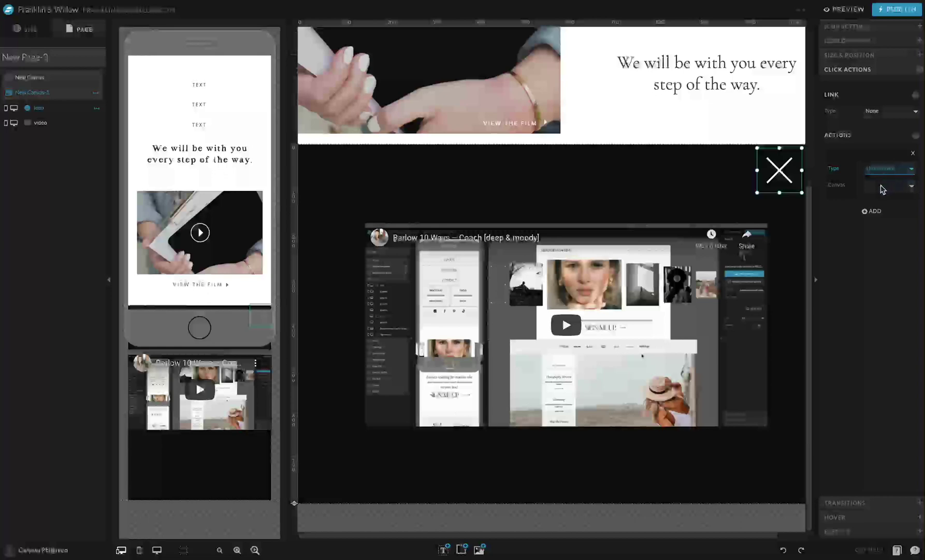
{"action": "left_click", "coordinate": [883, 185]}
{"action": "left_click", "coordinate": [885, 198]}
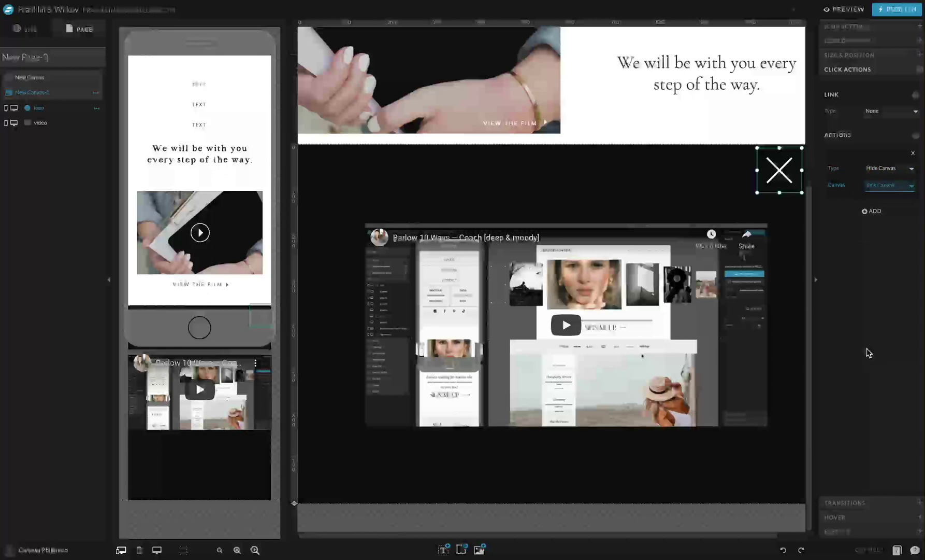
{"action": "left_click", "coordinate": [883, 273]}
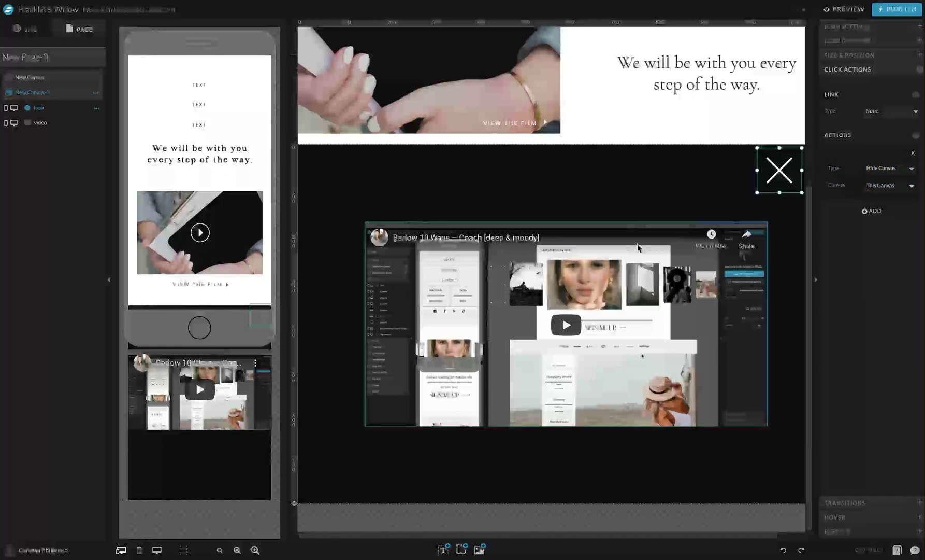
{"action": "scroll", "coordinate": [602, 454], "scroll_direction": "up", "scroll_amount": 5}
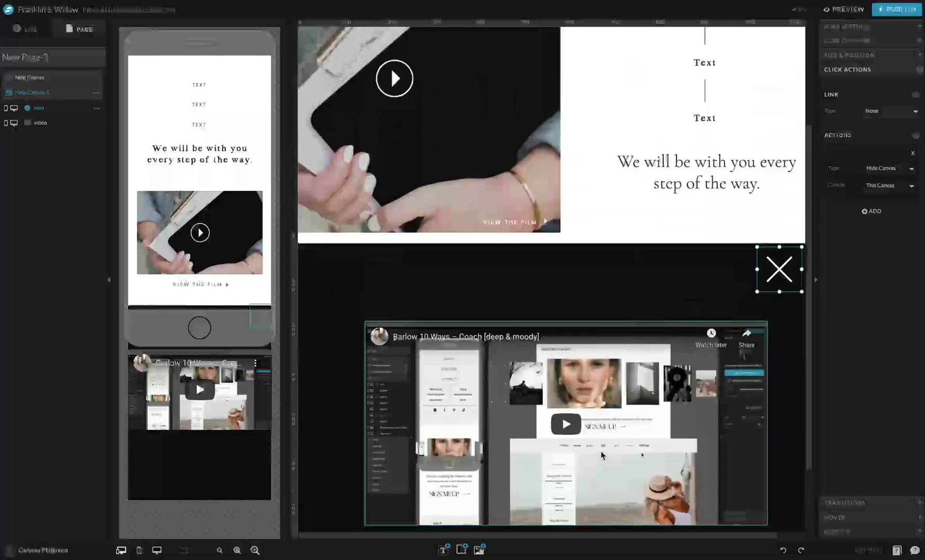
Make the View the film text show New Canvas-1 when clicked.
{"action": "left_click", "coordinate": [587, 331]}
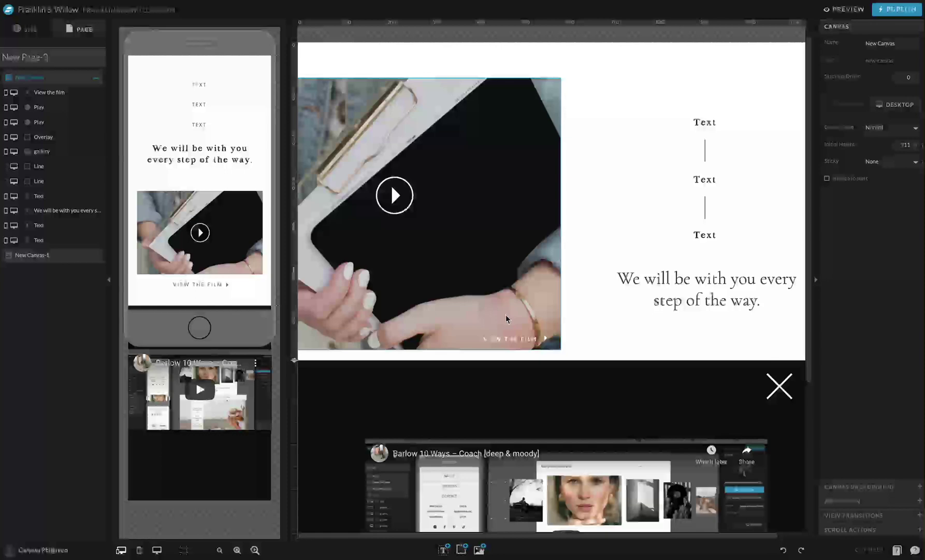
{"action": "left_click", "coordinate": [529, 340]}
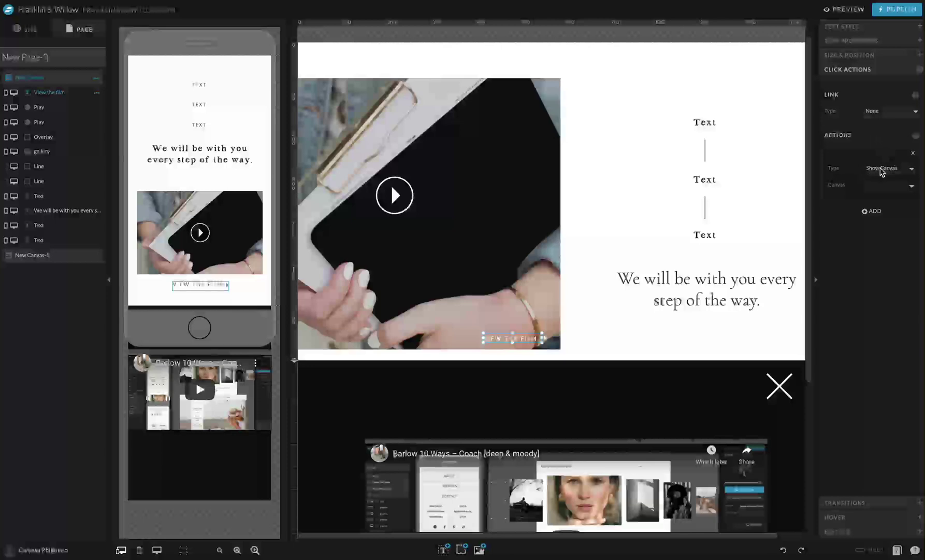
{"action": "left_click", "coordinate": [876, 187]}
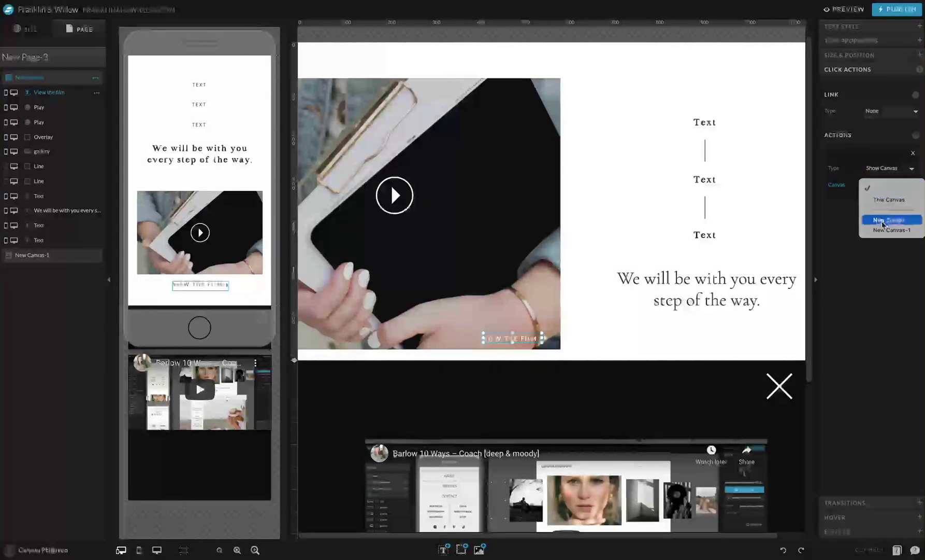
{"action": "left_click", "coordinate": [892, 230]}
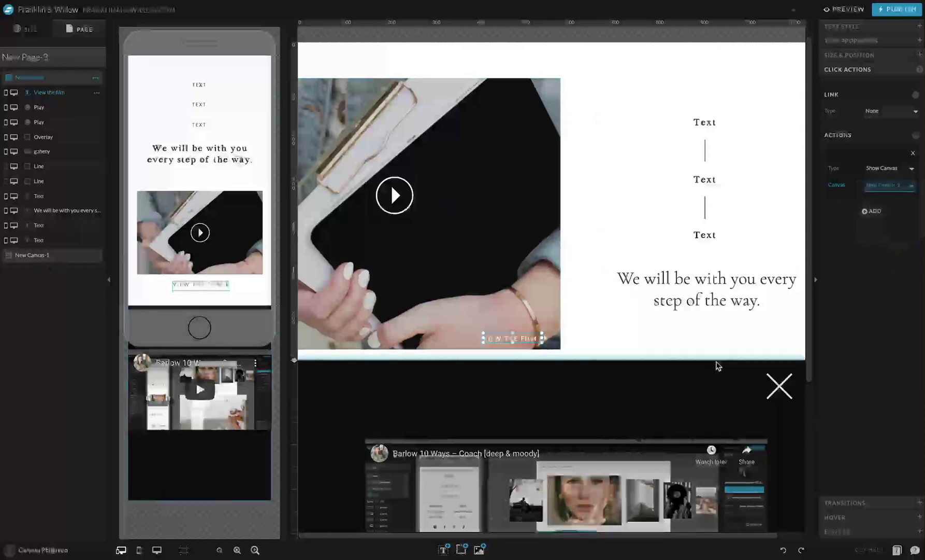
Add a Show Canvas action on the play arrow targeting New Canvas-1.
{"action": "left_click", "coordinate": [547, 339]}
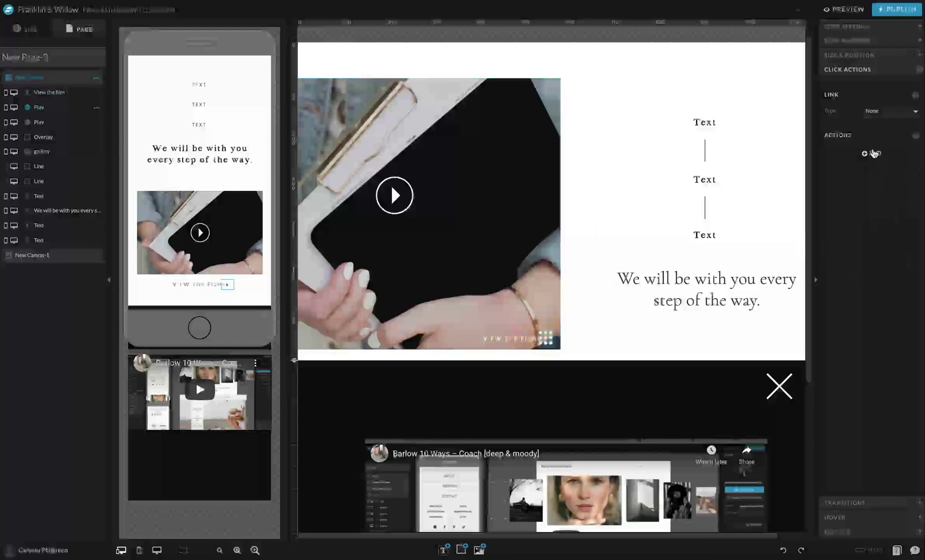
{"action": "left_click", "coordinate": [874, 153]}
{"action": "left_click", "coordinate": [889, 169]}
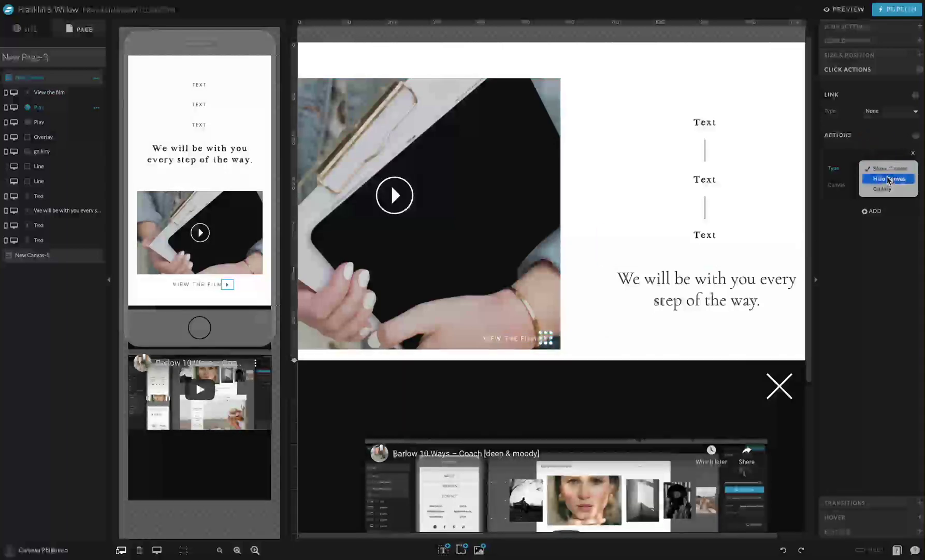
{"action": "left_click", "coordinate": [883, 170]}
{"action": "left_click", "coordinate": [887, 184]}
{"action": "left_click", "coordinate": [887, 230]}
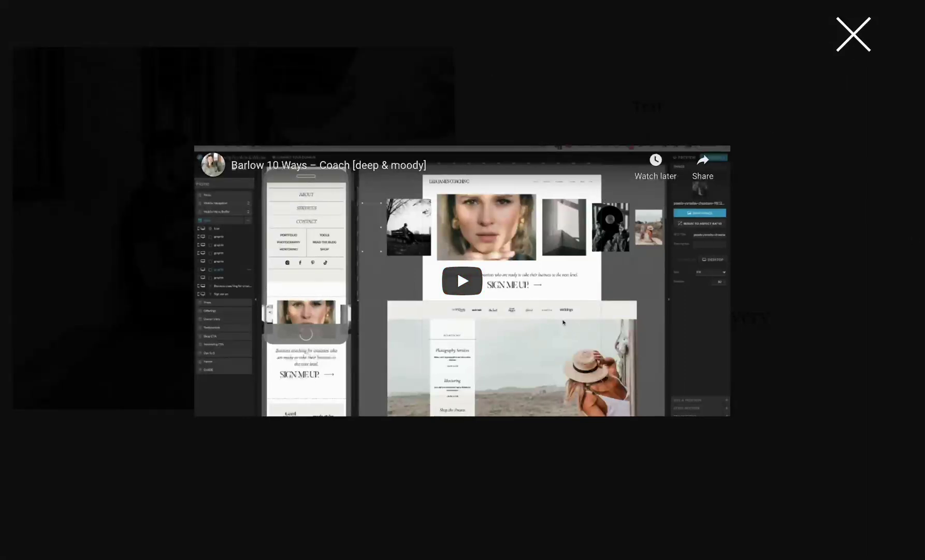
Close the black film video overlay in the site preview with its X icon.
{"action": "left_click", "coordinate": [892, 32]}
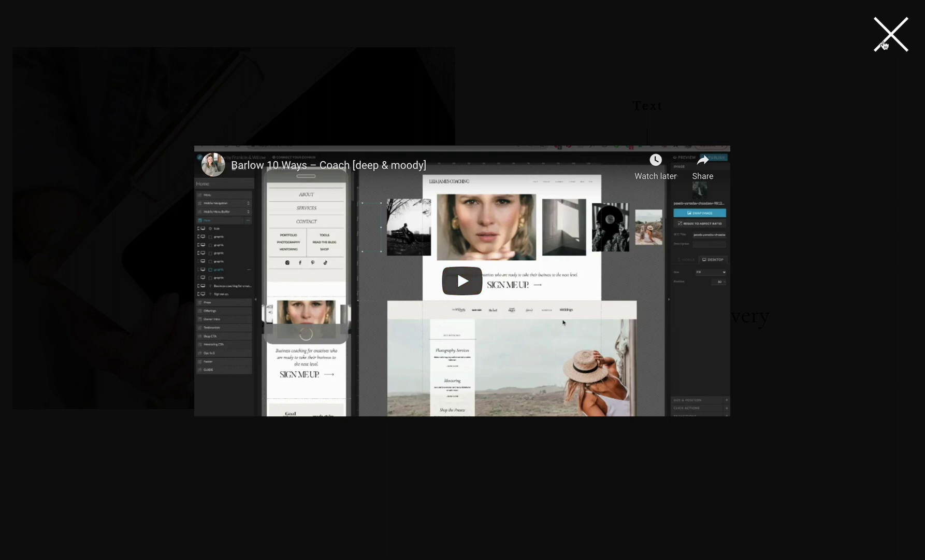
{"action": "left_click", "coordinate": [901, 23]}
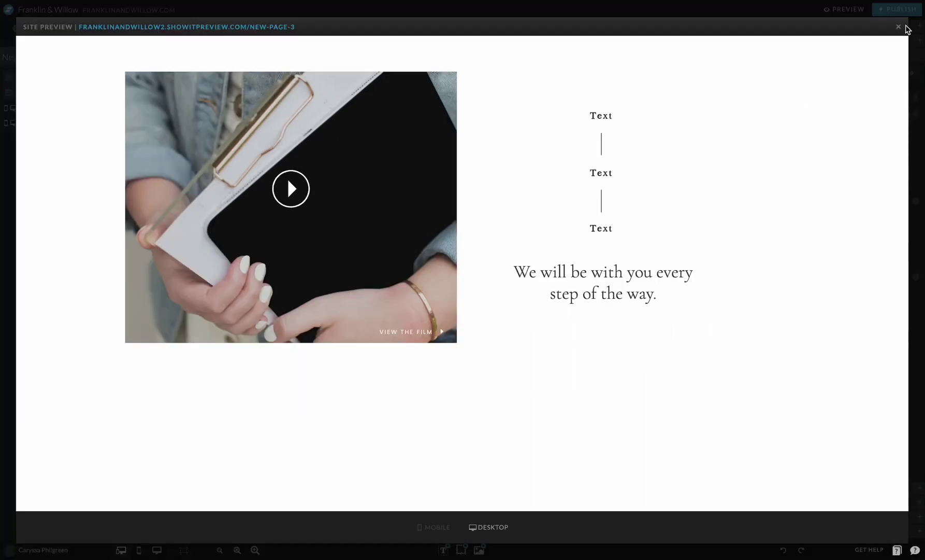
Leave the preview and add a blank shape to the New Canvas-1 video overlay canvas.
{"action": "left_click", "coordinate": [900, 26]}
{"action": "left_click", "coordinate": [620, 89]}
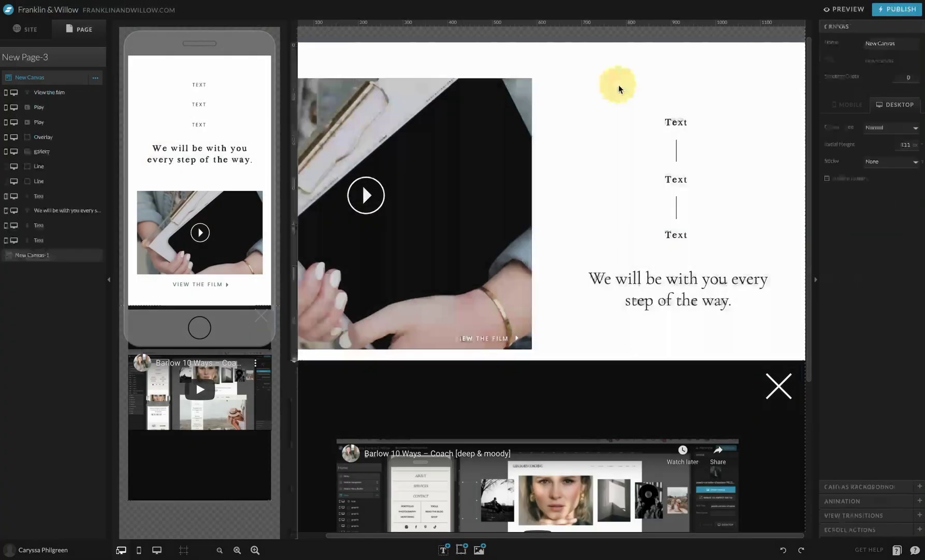
{"action": "scroll", "coordinate": [609, 229], "scroll_direction": "down", "scroll_amount": 4}
{"action": "left_click", "coordinate": [651, 184]}
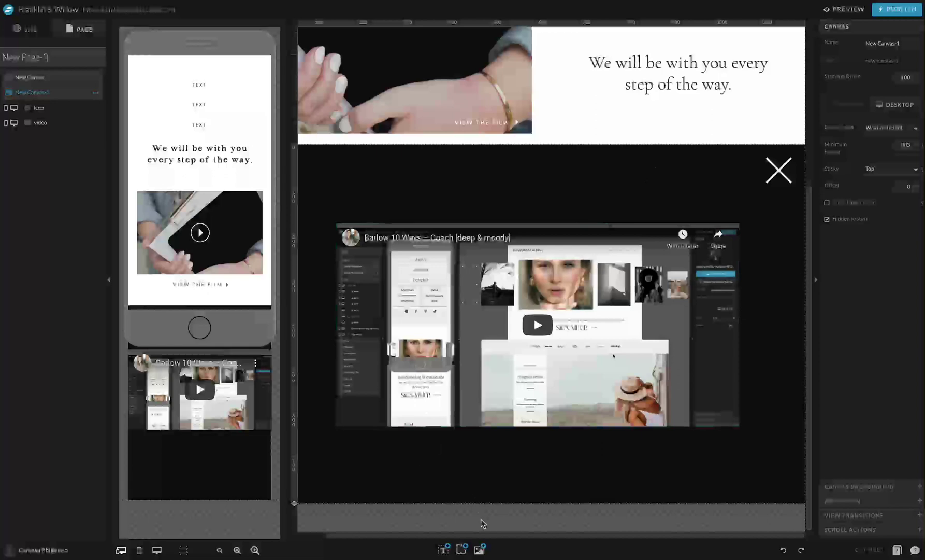
{"action": "left_click", "coordinate": [480, 548]}
{"action": "left_click", "coordinate": [456, 459]}
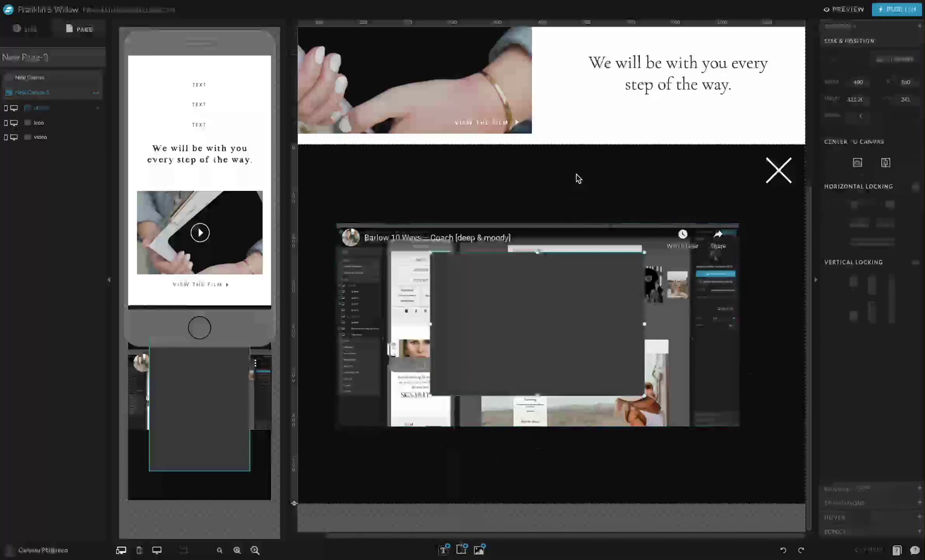
Give the desktop rectangle width 1200, centre it horizontally and lock it to stretch horizontally.
{"action": "left_click", "coordinate": [860, 81]}
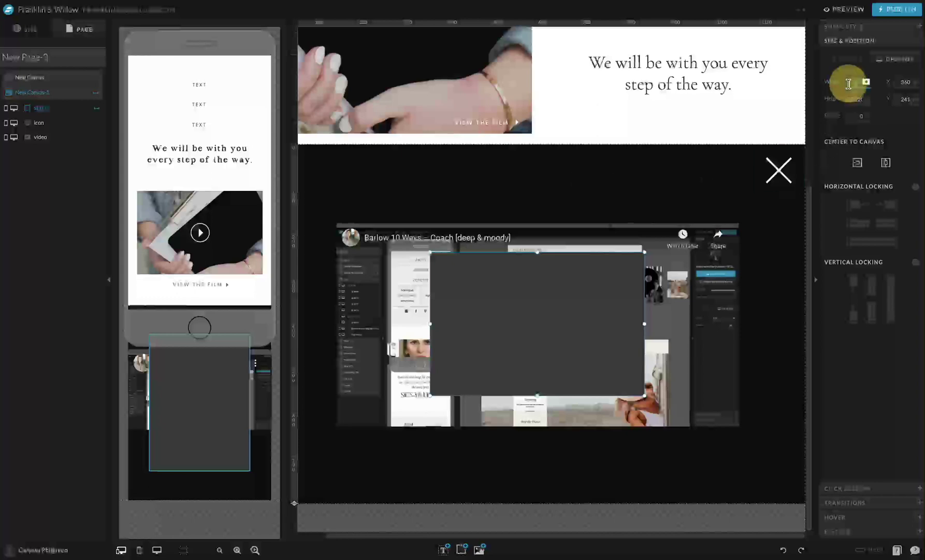
{"action": "type", "text": "1200"}
{"action": "key", "text": "Return"}
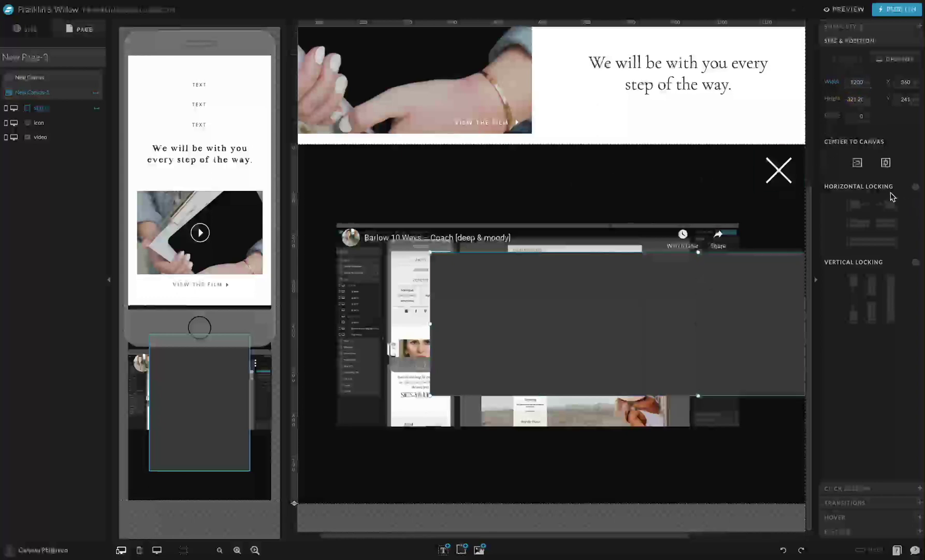
{"action": "left_click", "coordinate": [886, 162]}
{"action": "left_click", "coordinate": [868, 241]}
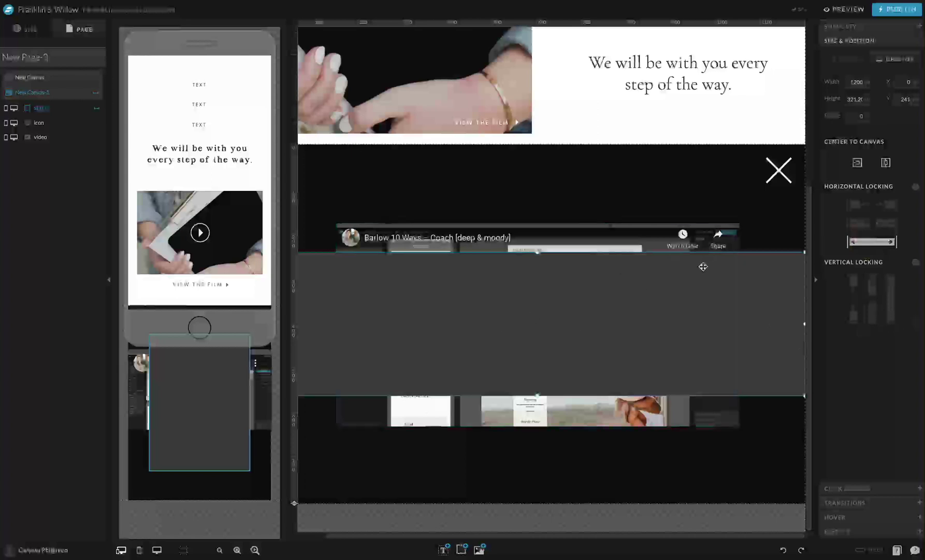
Set the desktop rectangle height to 803 to match the canvas and stretch it vertically.
{"action": "left_click", "coordinate": [768, 232]}
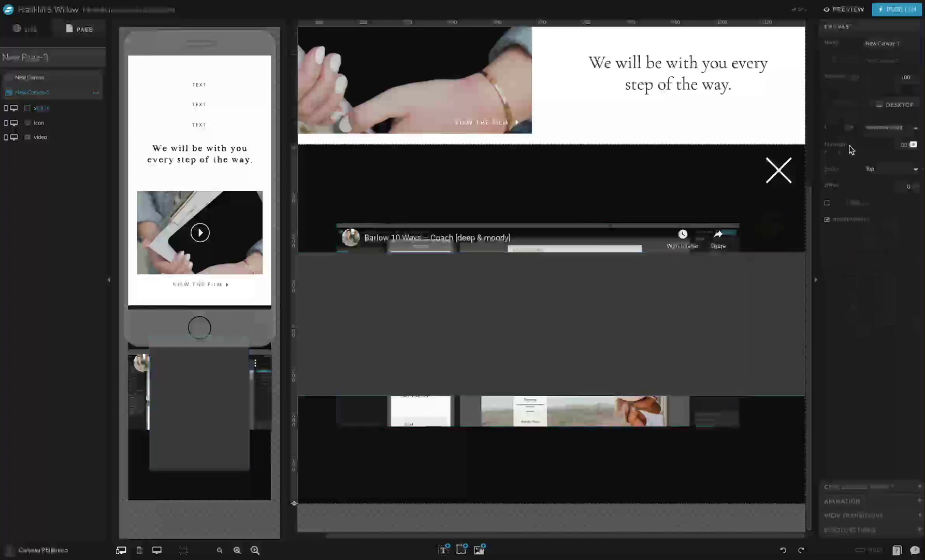
{"action": "left_click", "coordinate": [902, 146]}
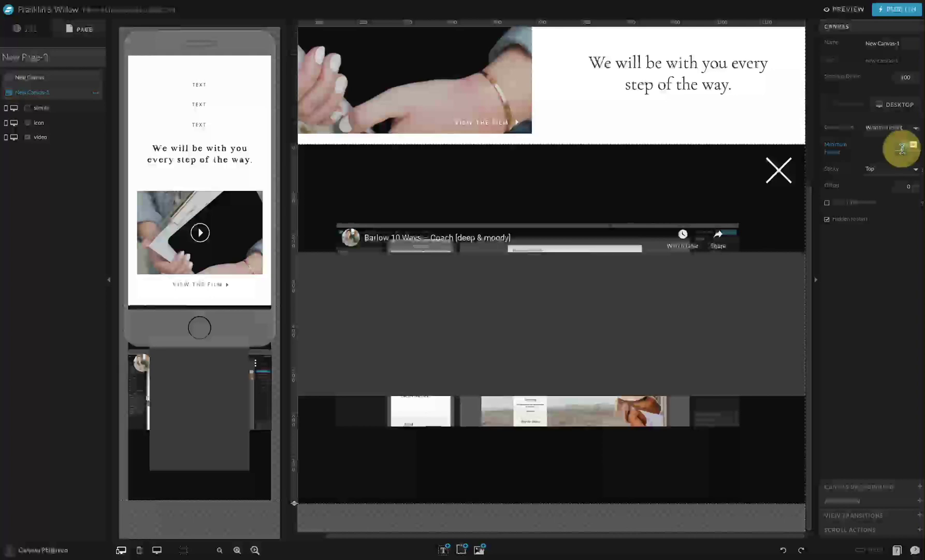
{"action": "left_click", "coordinate": [696, 306]}
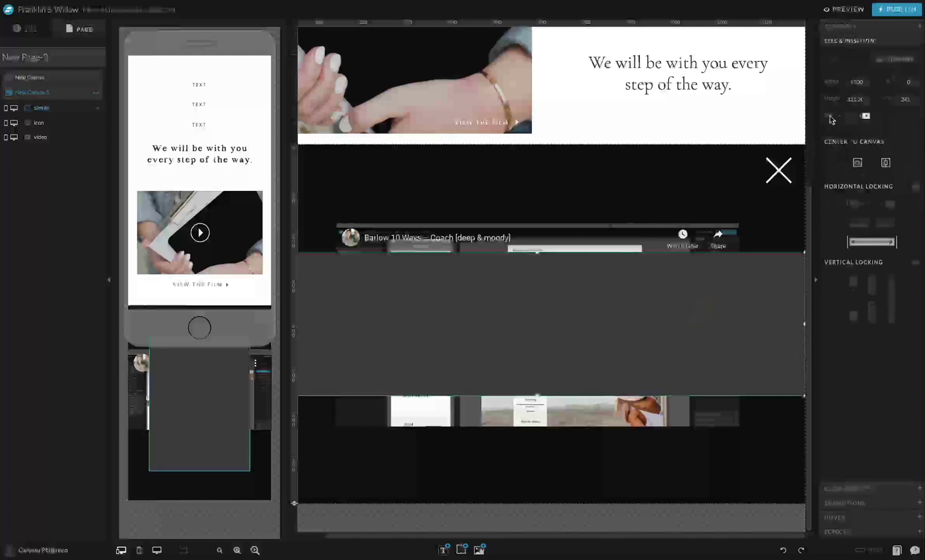
{"action": "left_click", "coordinate": [850, 98]}
{"action": "type", "text": "803"}
{"action": "key", "text": "Tab"}
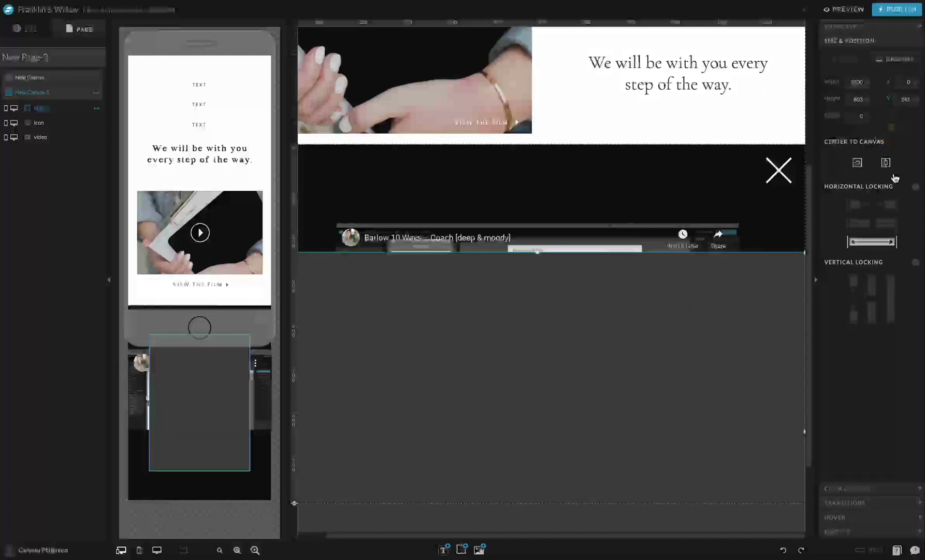
{"action": "left_click", "coordinate": [889, 303]}
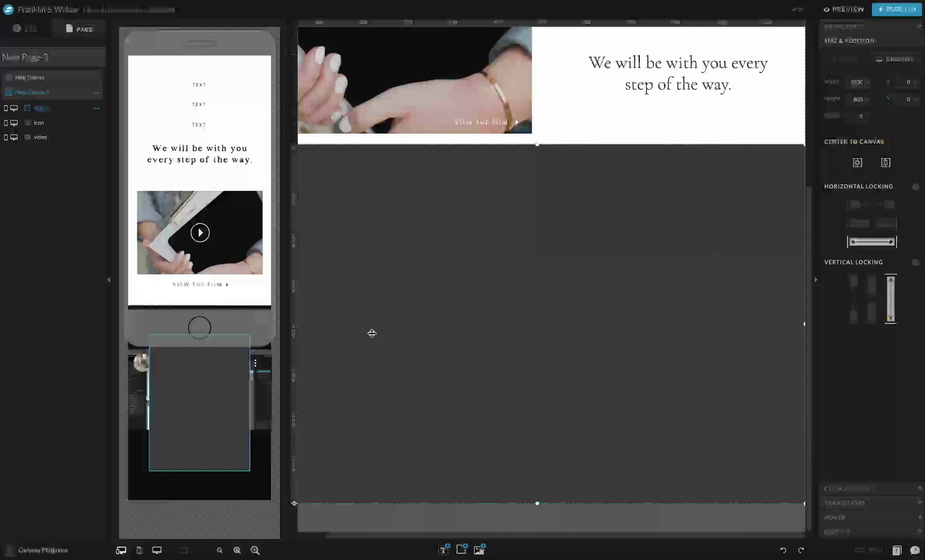
In the mobile layout, set the rectangle width to 320 and centre it horizontally.
{"action": "left_click", "coordinate": [239, 390]}
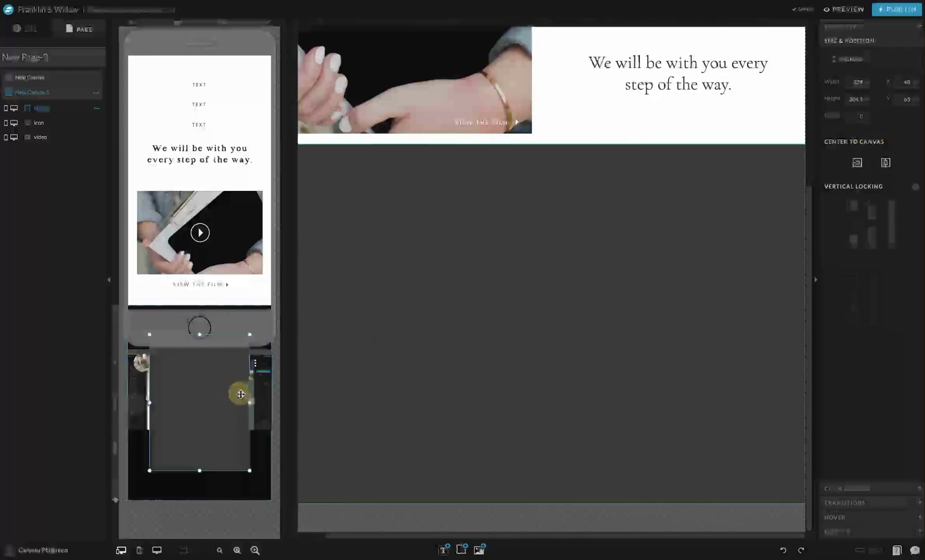
{"action": "left_click", "coordinate": [855, 82]}
{"action": "key", "text": "Return"}
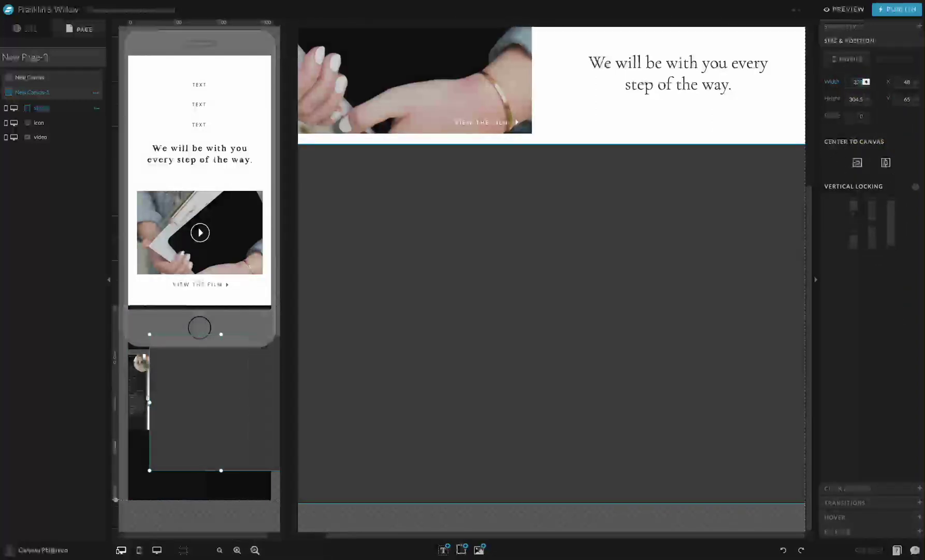
{"action": "left_click", "coordinate": [886, 162]}
{"action": "left_click", "coordinate": [208, 489]}
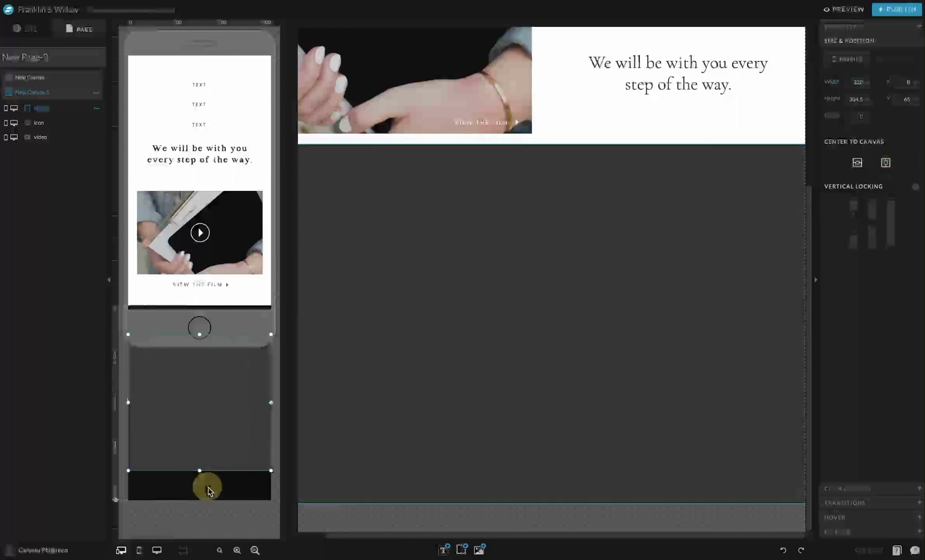
Set the mobile rectangle height to 435, stretch it vertically and move it to Y 0.
{"action": "left_click", "coordinate": [186, 382]}
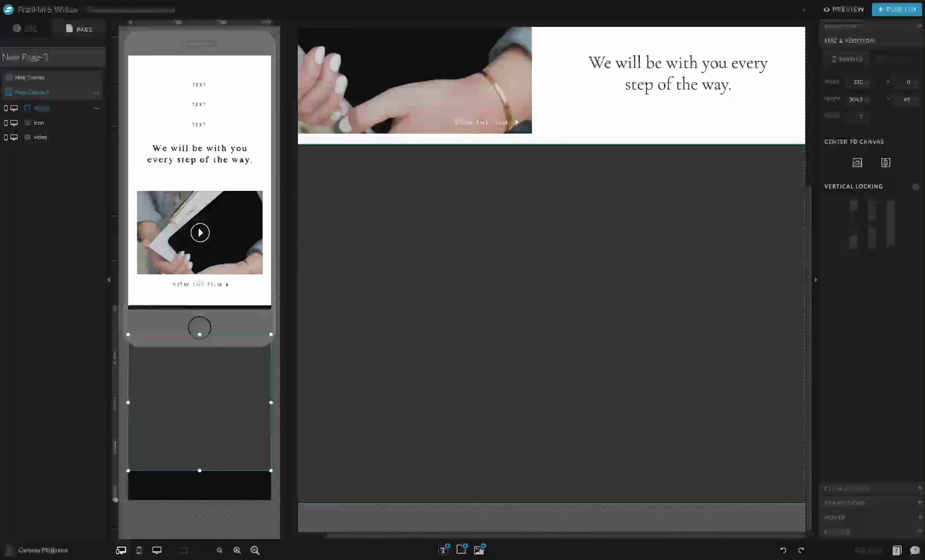
{"action": "left_click", "coordinate": [850, 81]}
{"action": "left_click", "coordinate": [851, 96]}
{"action": "type", "text": "435"}
{"action": "key", "text": "Return"}
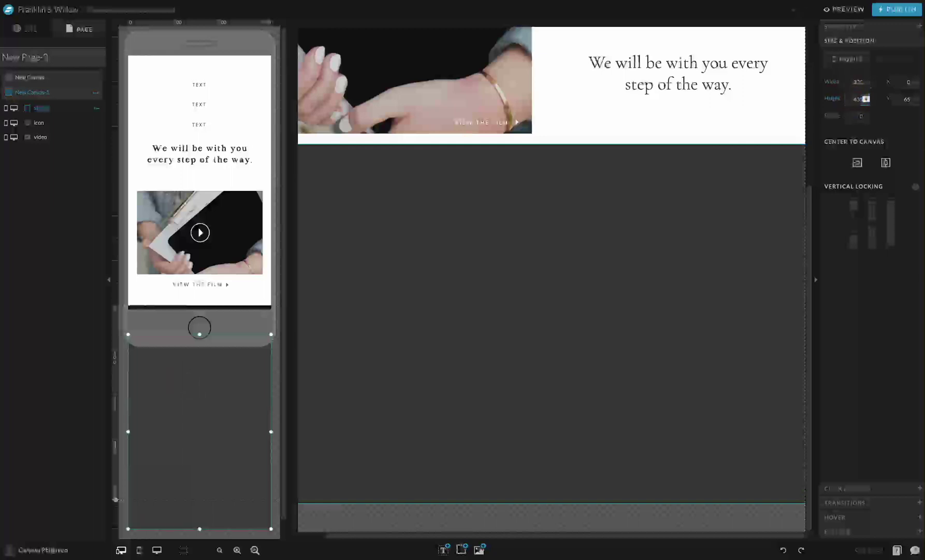
{"action": "left_click", "coordinate": [890, 223]}
{"action": "left_click", "coordinate": [859, 165]}
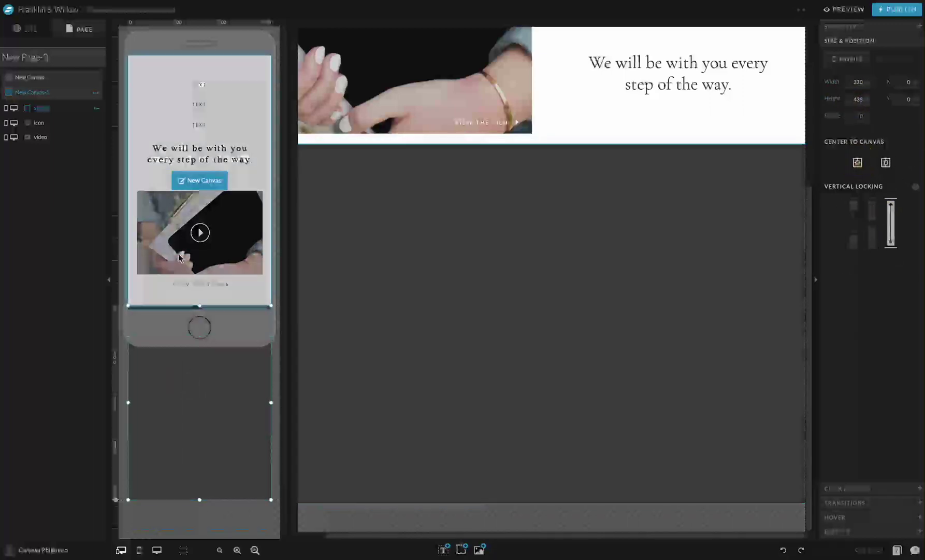
Move the rectangle layer below the video and make its colour transparent on mobile and desktop.
{"action": "left_click_drag", "start_coordinate": [45, 112], "coordinate": [48, 143]}
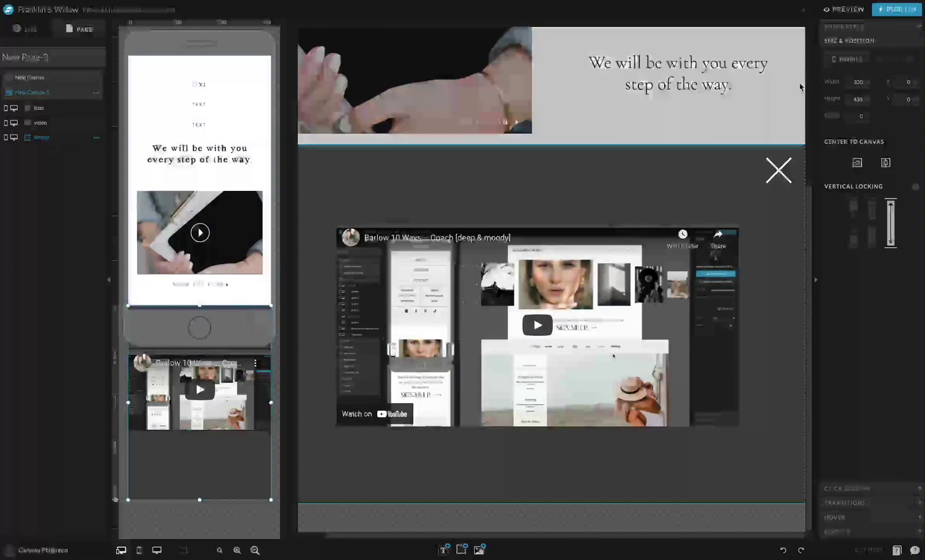
{"action": "left_click", "coordinate": [856, 28]}
{"action": "left_click", "coordinate": [890, 67]}
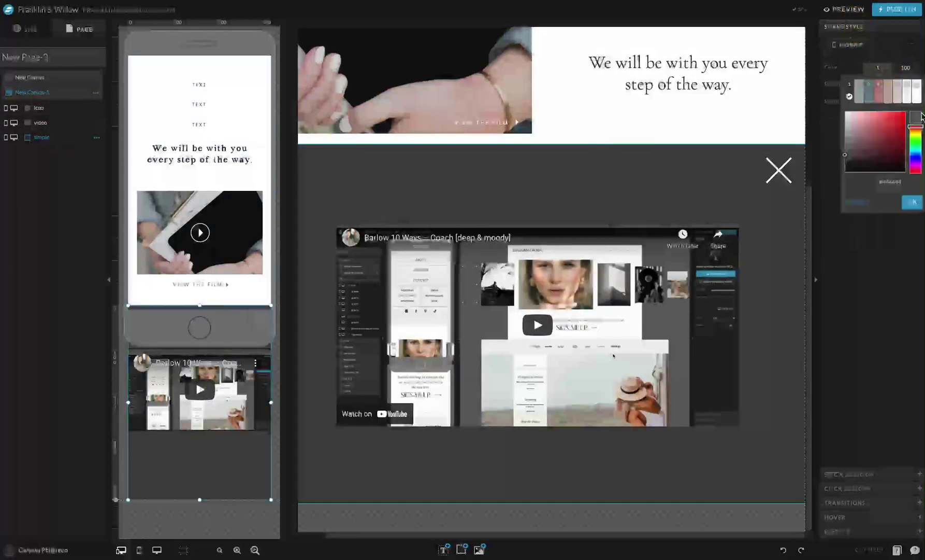
{"action": "left_click", "coordinate": [915, 204]}
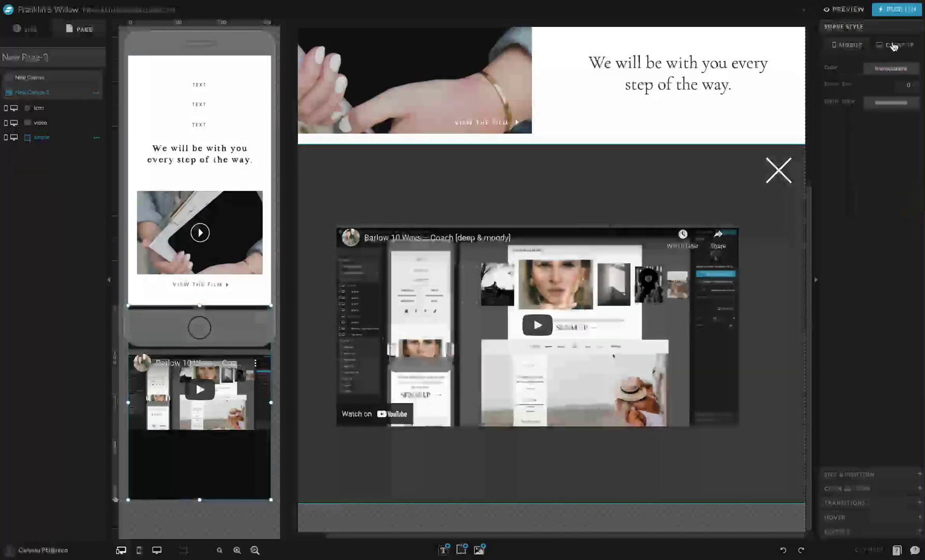
{"action": "left_click", "coordinate": [893, 44]}
{"action": "left_click", "coordinate": [884, 72]}
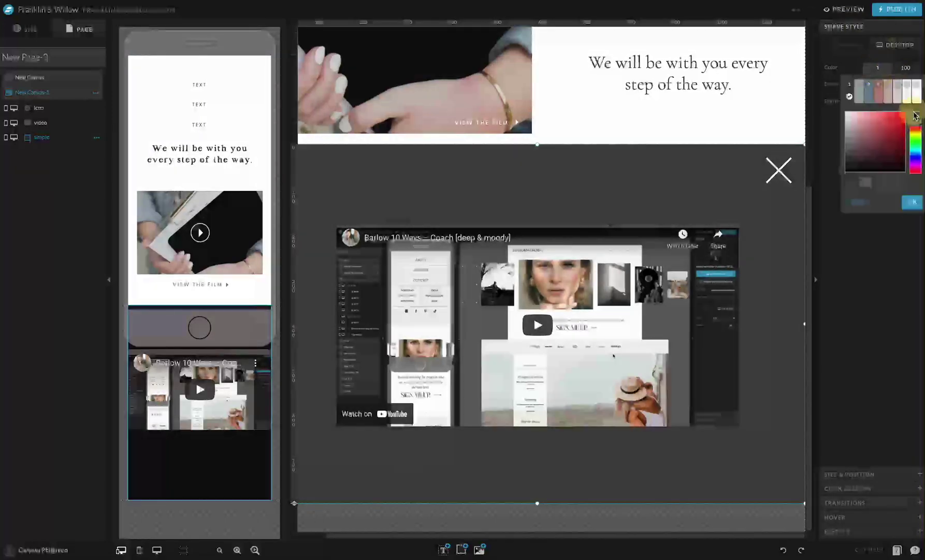
{"action": "left_click", "coordinate": [908, 197]}
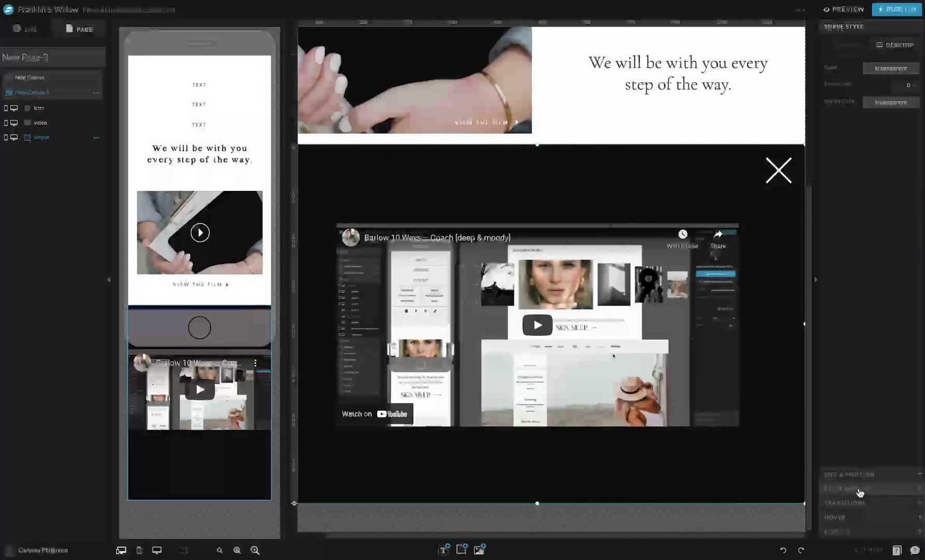
Add a click action to the rectangle: Hide Canvas, This Canvas.
{"action": "left_click", "coordinate": [859, 490]}
{"action": "left_click", "coordinate": [874, 143]}
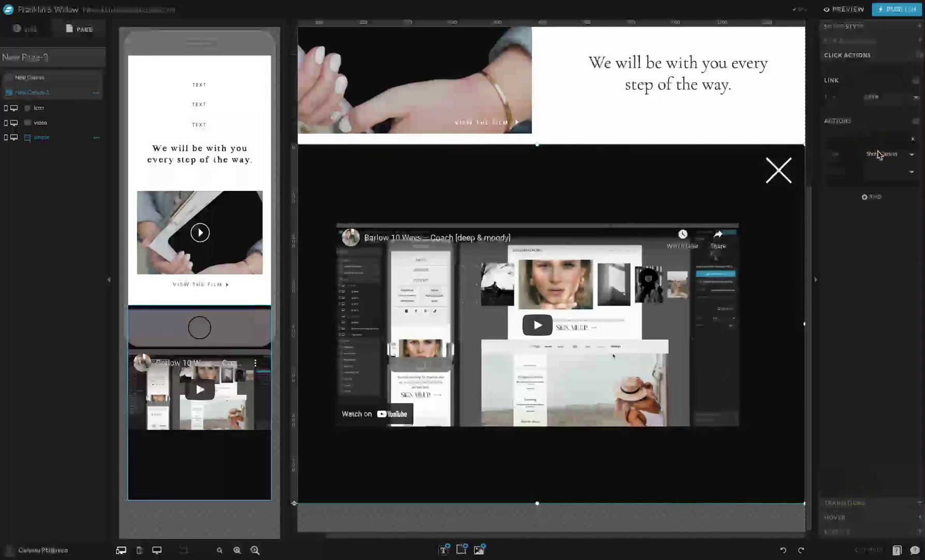
{"action": "left_click", "coordinate": [884, 154]}
{"action": "left_click", "coordinate": [885, 174]}
{"action": "left_click", "coordinate": [885, 174]}
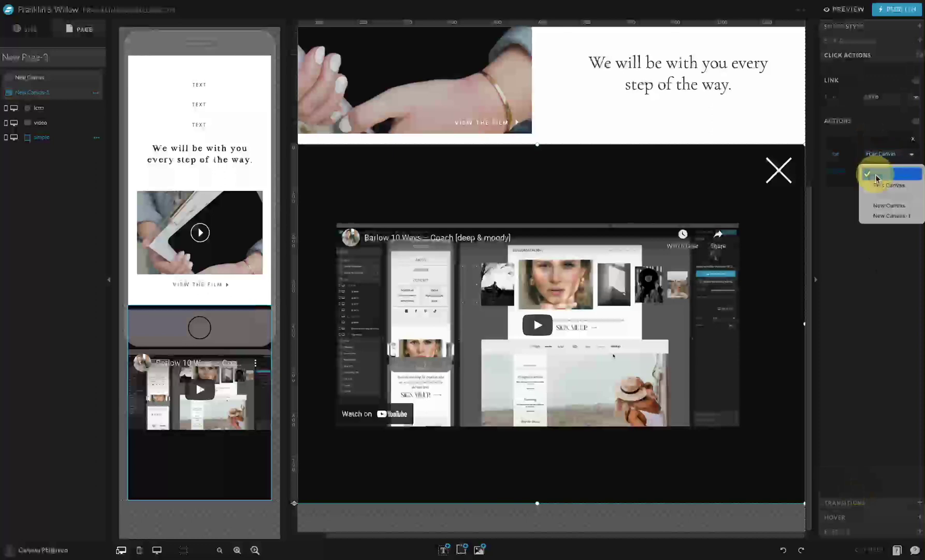
{"action": "left_click", "coordinate": [887, 183]}
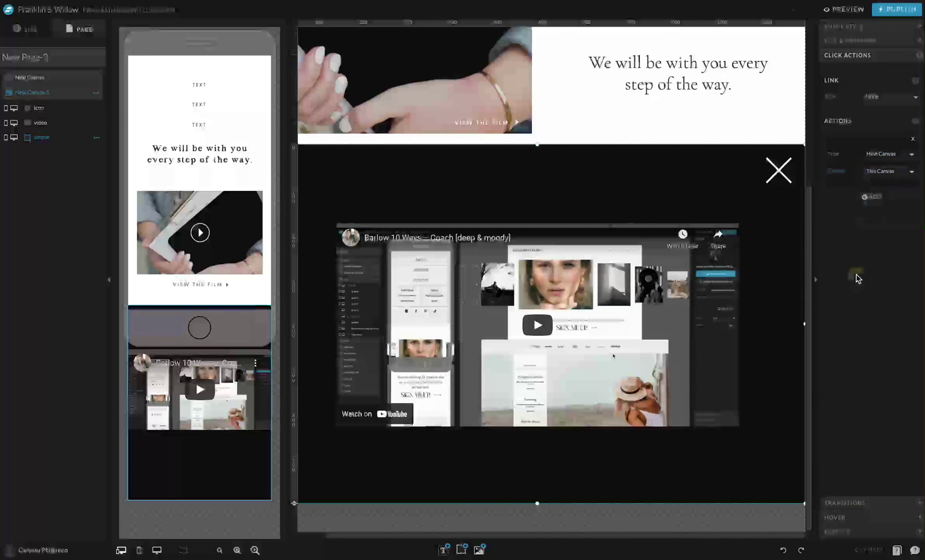
{"action": "left_click", "coordinate": [837, 10]}
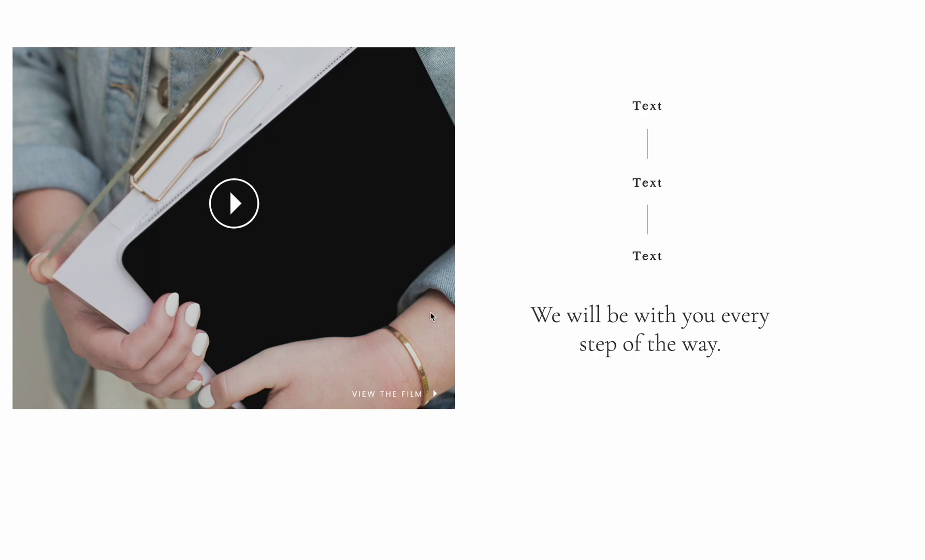
Open the overlay three times with View the Film, closing it each time by clicking outside the video.
{"action": "left_click", "coordinate": [397, 391]}
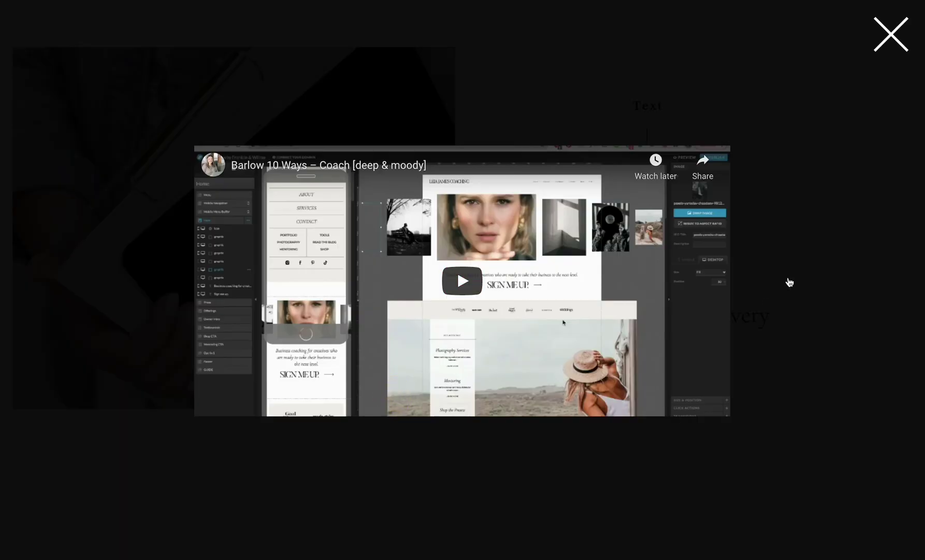
{"action": "left_click", "coordinate": [81, 192]}
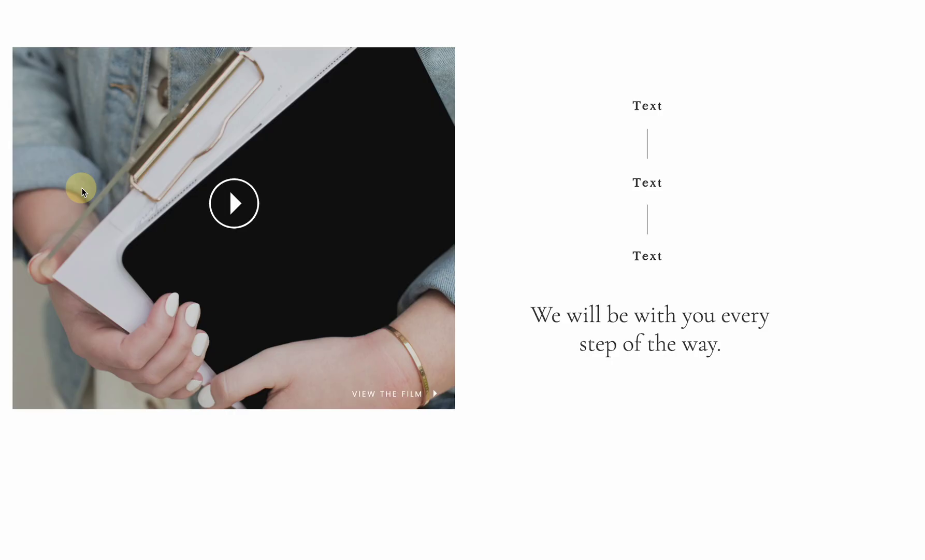
{"action": "left_click", "coordinate": [387, 392]}
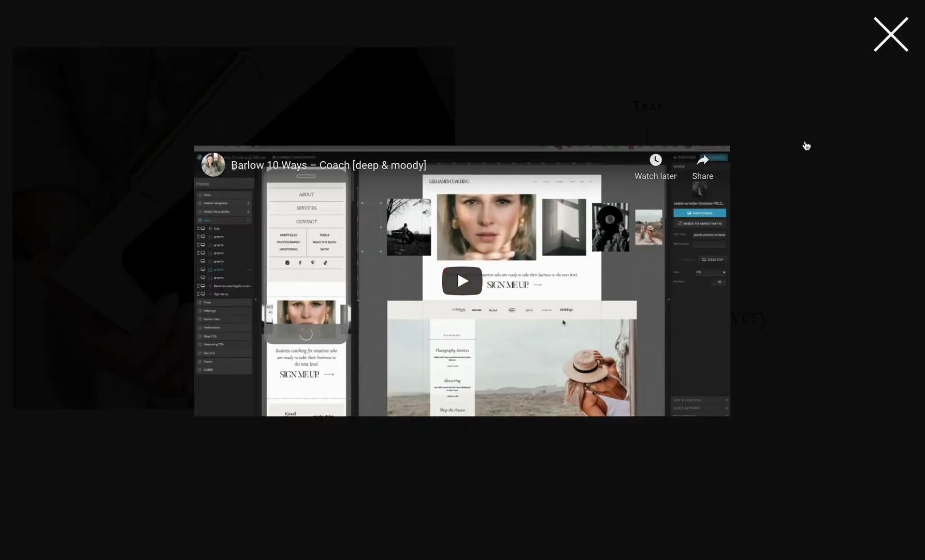
{"action": "left_click", "coordinate": [823, 152]}
{"action": "left_click", "coordinate": [402, 397]}
{"action": "left_click", "coordinate": [838, 232]}
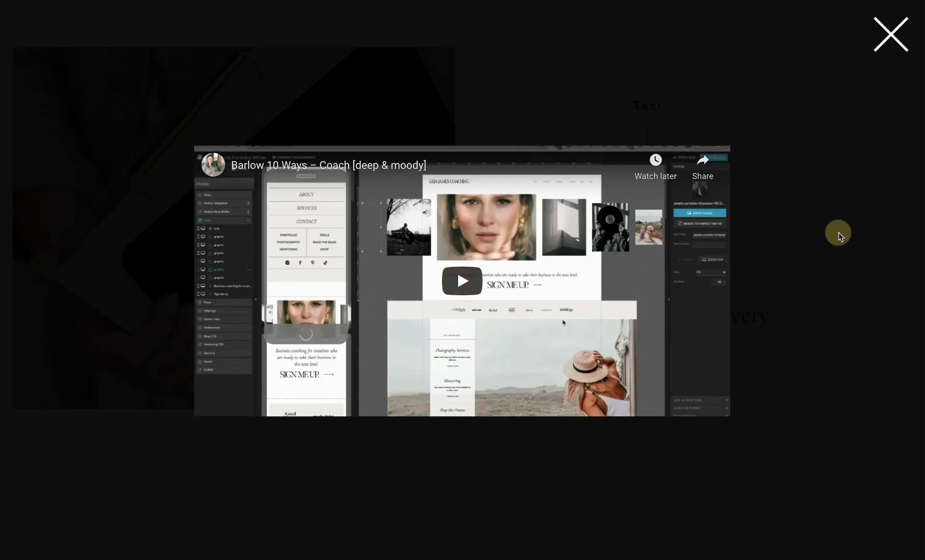